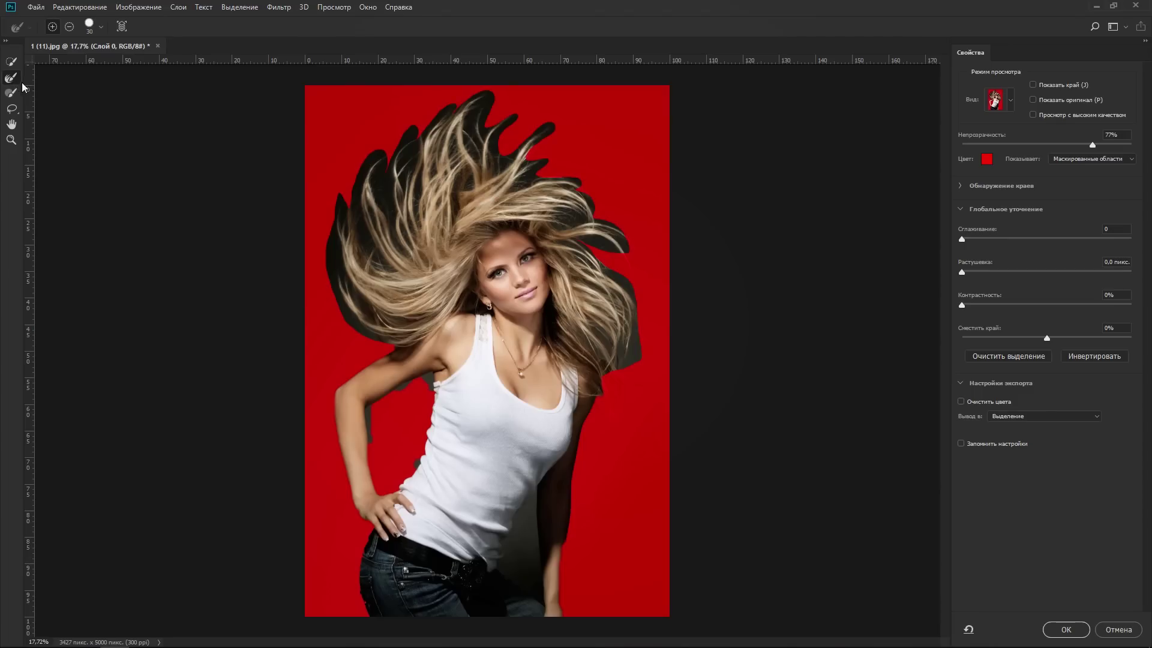
- Shrink the Refine Edge Brush and paint the dark fringe off the left and right hair edges
key(bracketleft)
key(bracketleft)
key(bracketleft)
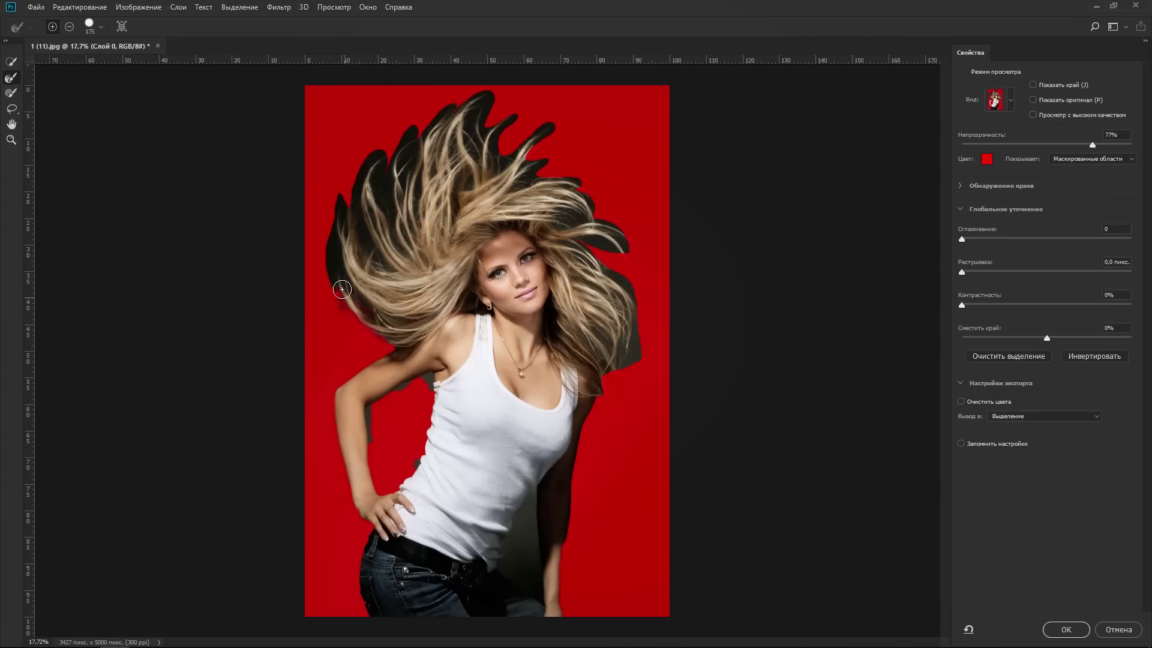
mouse_move(369, 333)
mouse_down()
mouse_move(389, 269)
mouse_move(375, 217)
mouse_up()
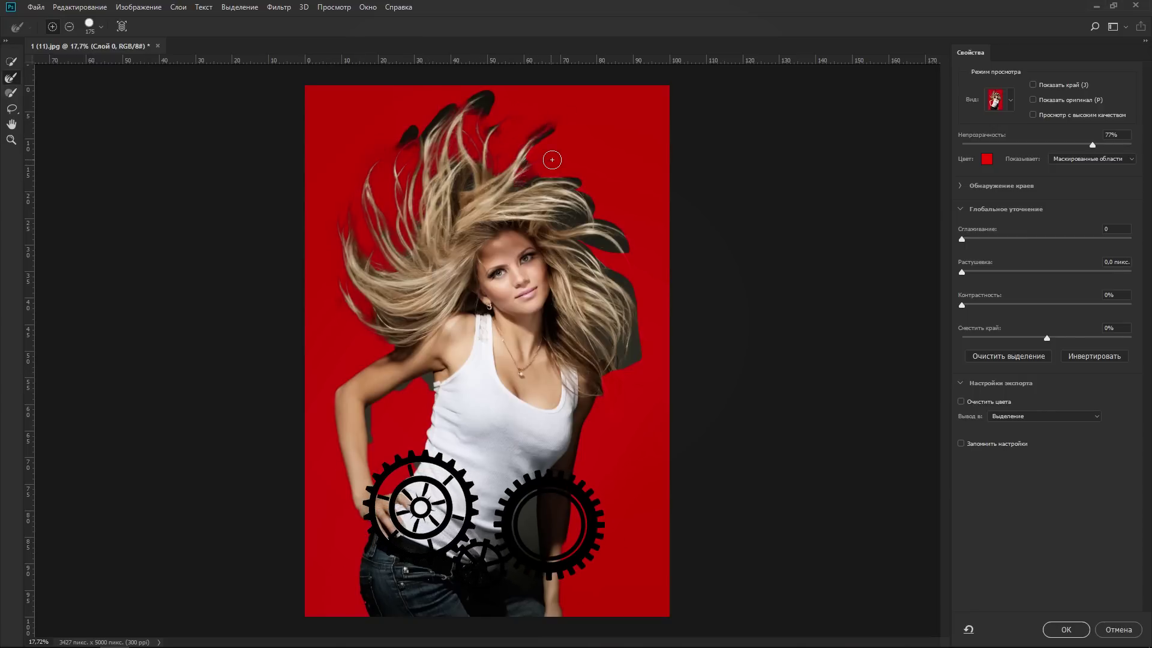
key(bracketleft)
key(bracketleft)
mouse_move(588, 198)
mouse_down()
mouse_move(620, 327)
mouse_move(610, 380)
mouse_up()
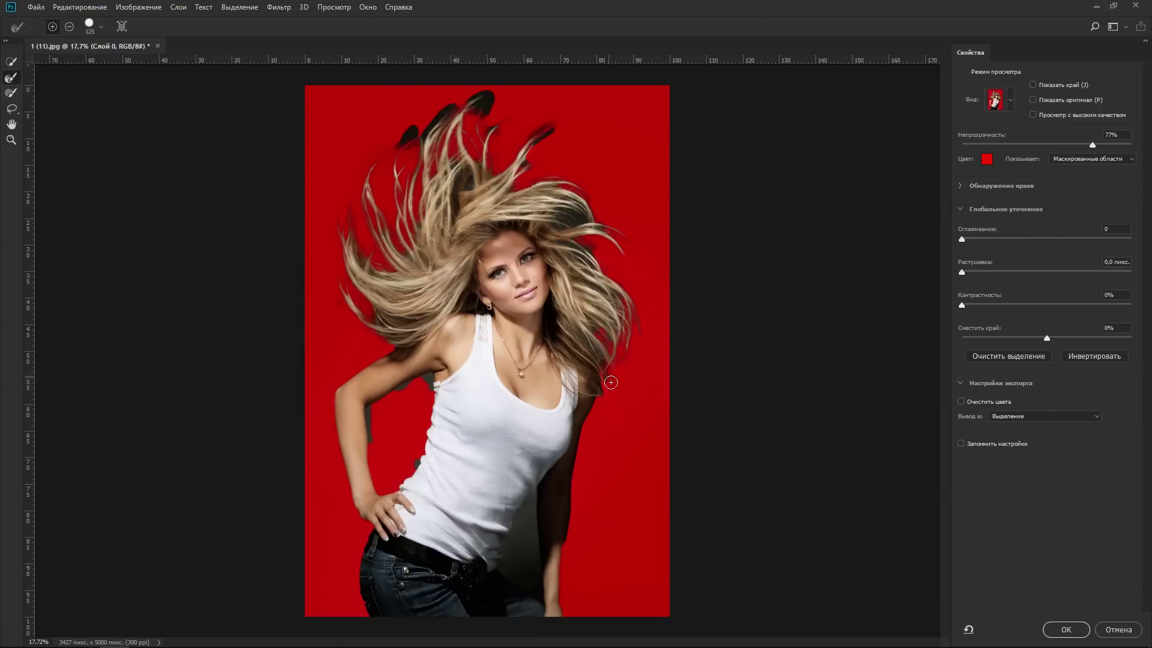
mouse_move(473, 108)
mouse_down()
mouse_move(496, 102)
mouse_move(436, 114)
mouse_up()
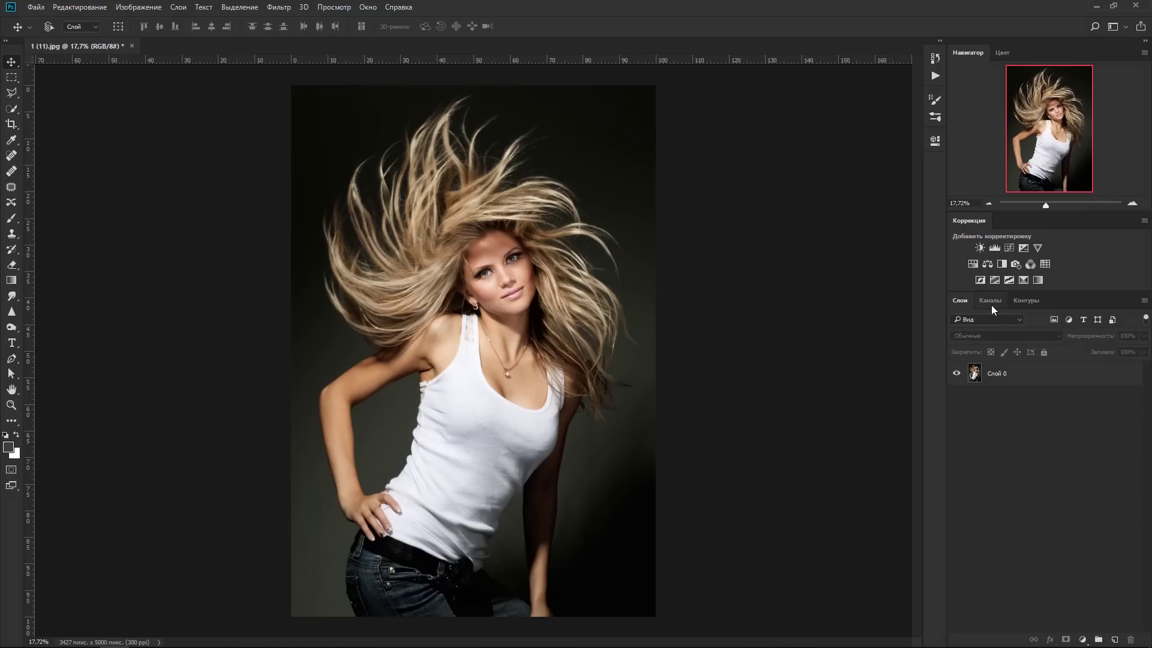
- Compare the Красный, Зеленый and Синий channels one at a time, ending on Синий alone
click(988, 301)
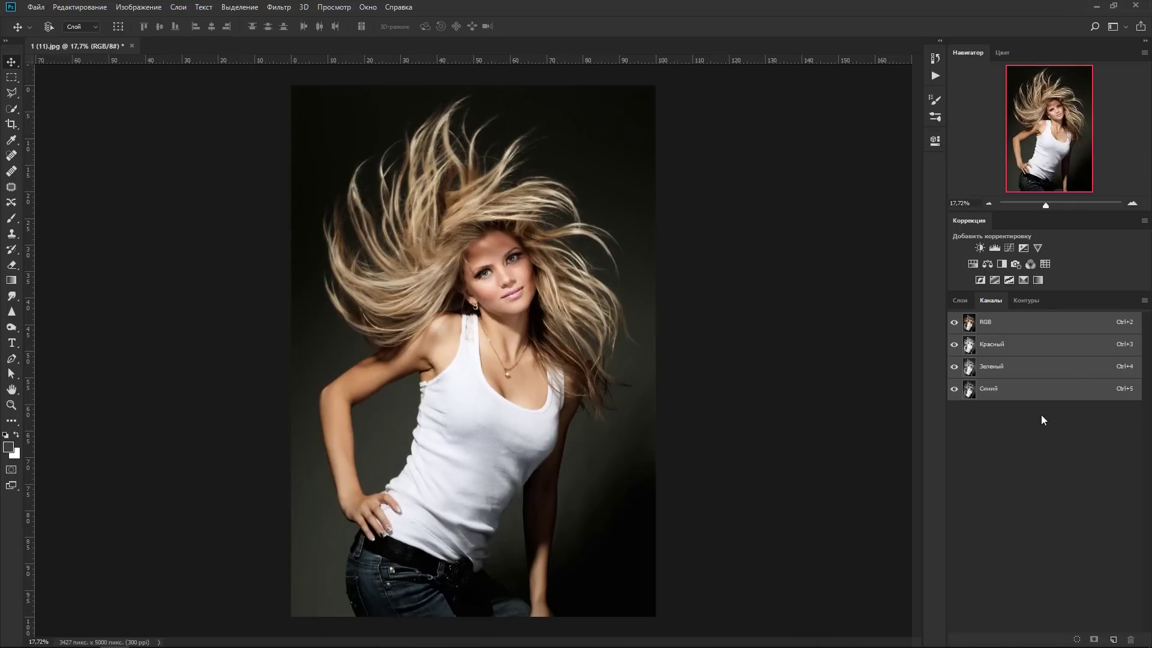
click(1014, 347)
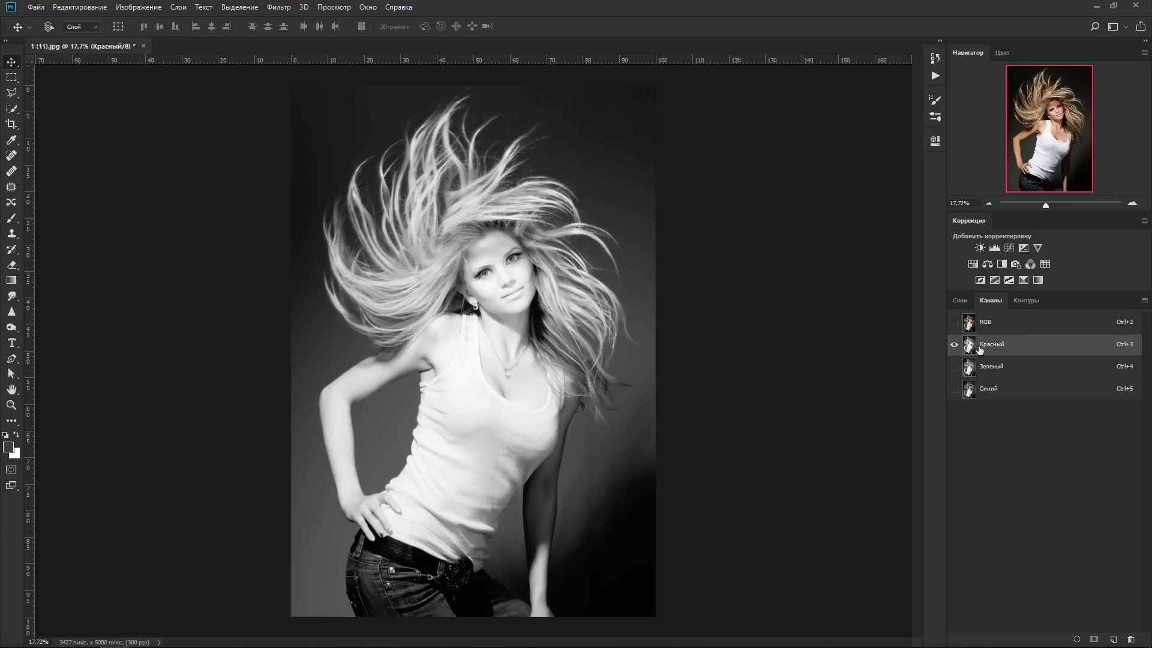
click(993, 368)
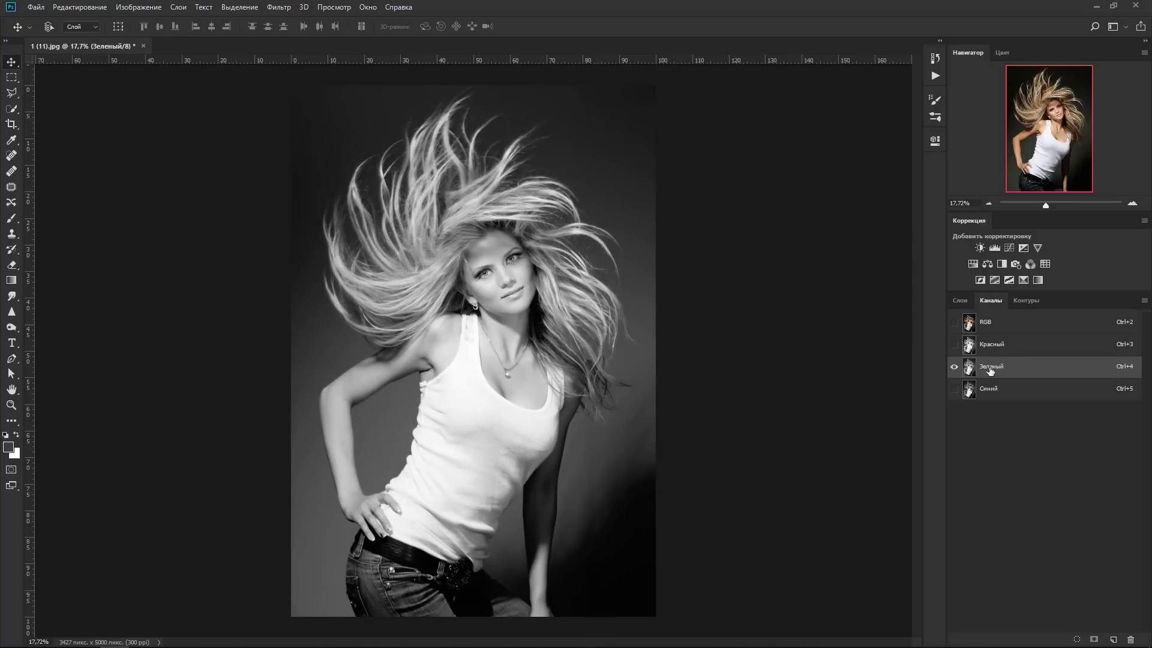
click(990, 391)
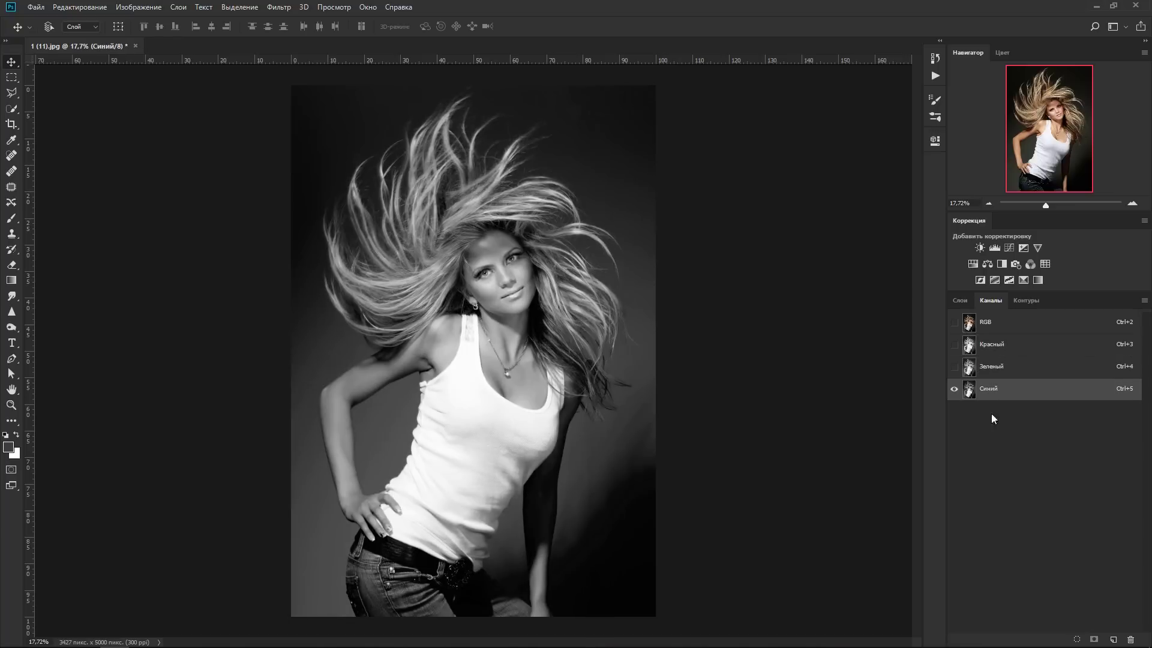
click(79, 7)
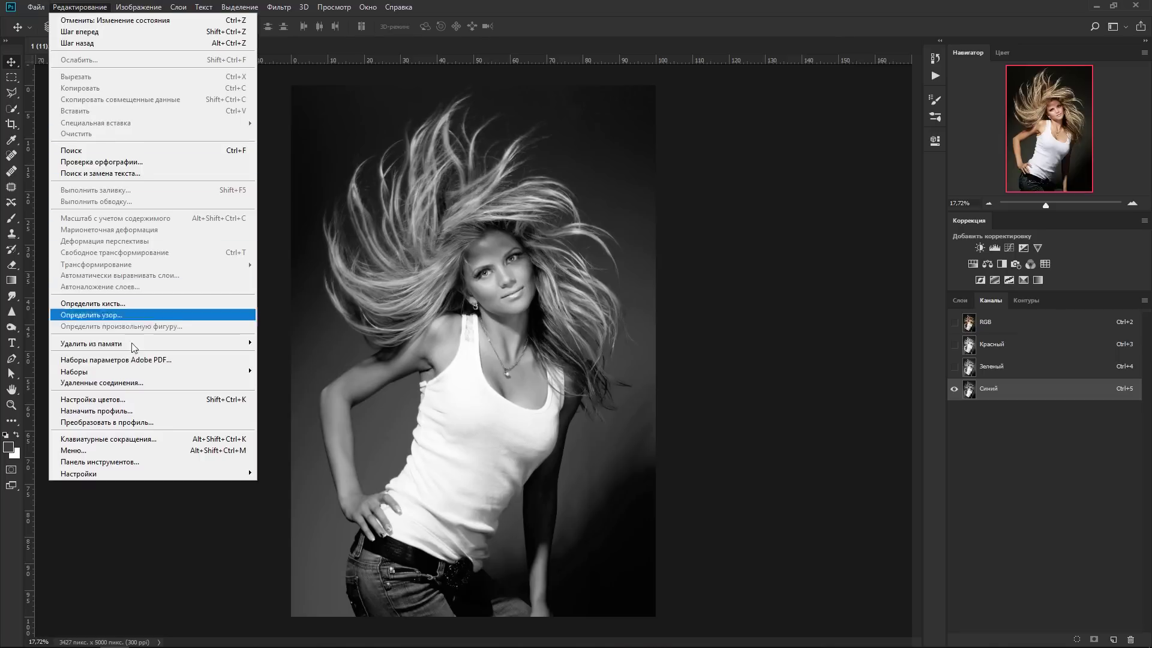
mouse_move(153, 474)
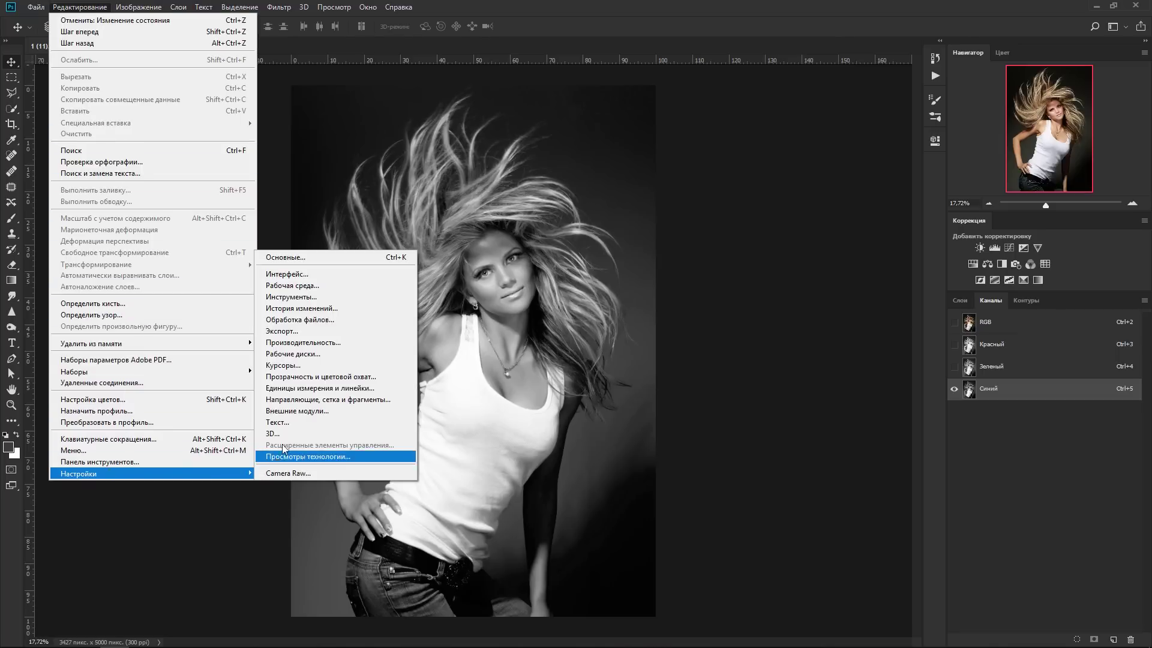
click(300, 276)
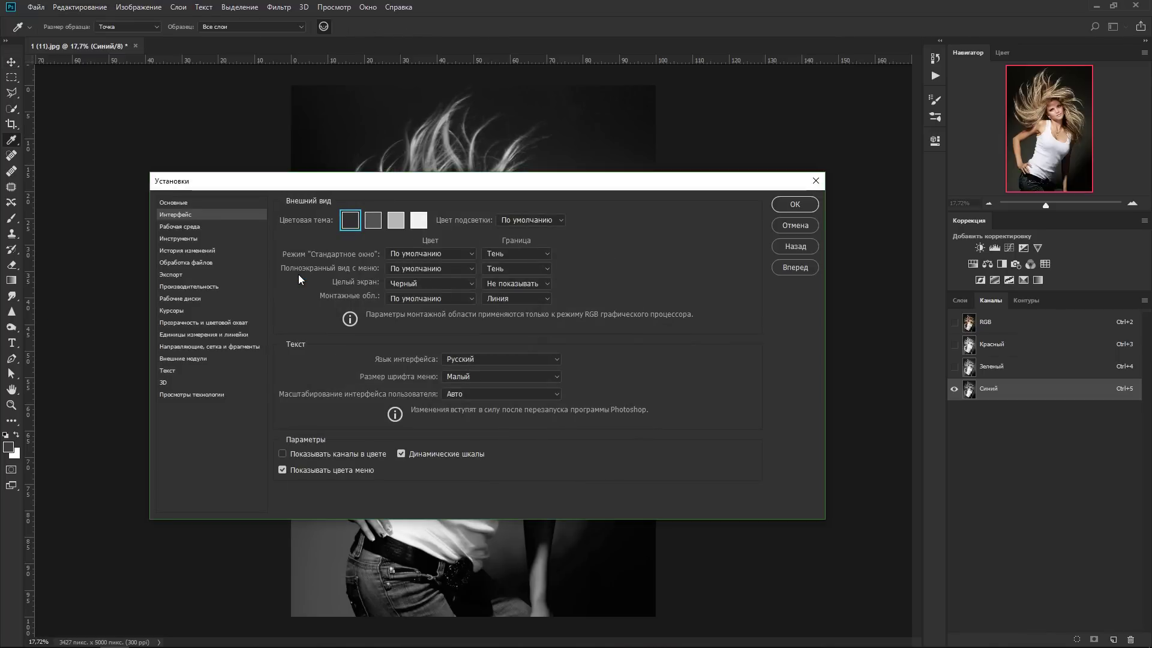
click(299, 456)
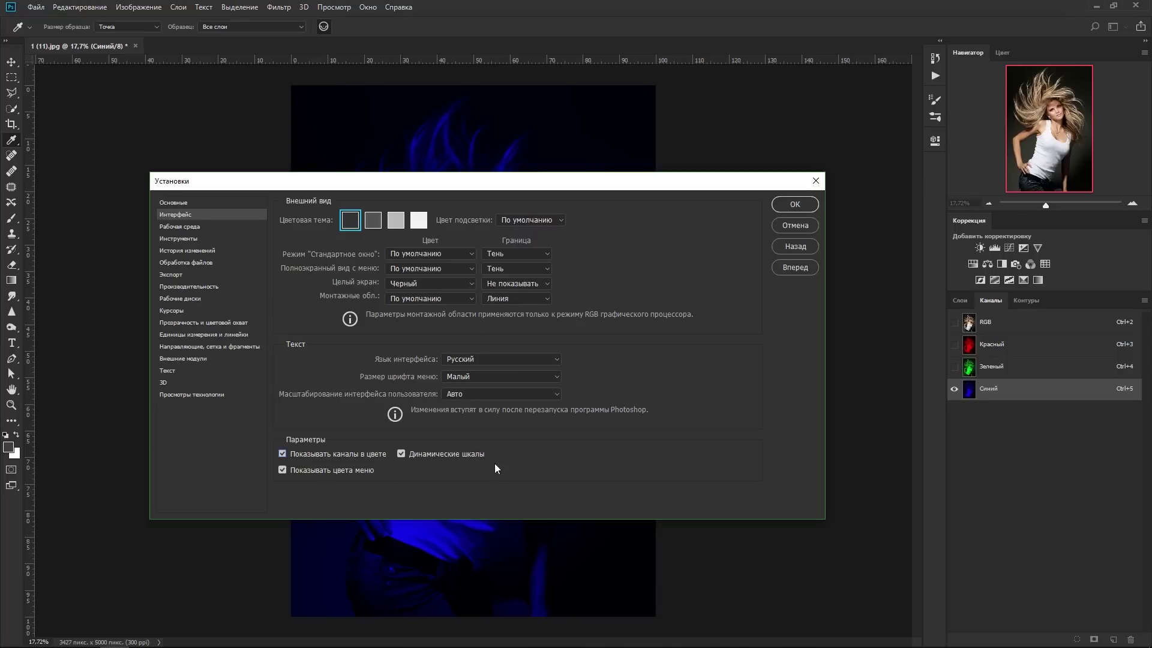
click(790, 206)
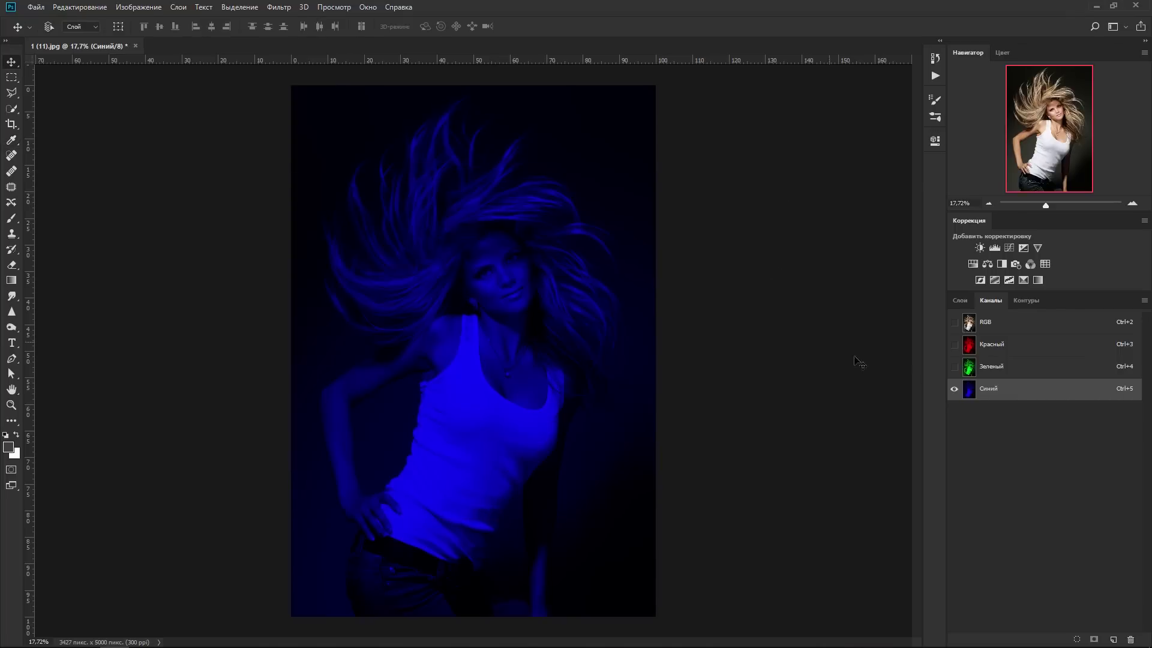
click(953, 366)
click(953, 344)
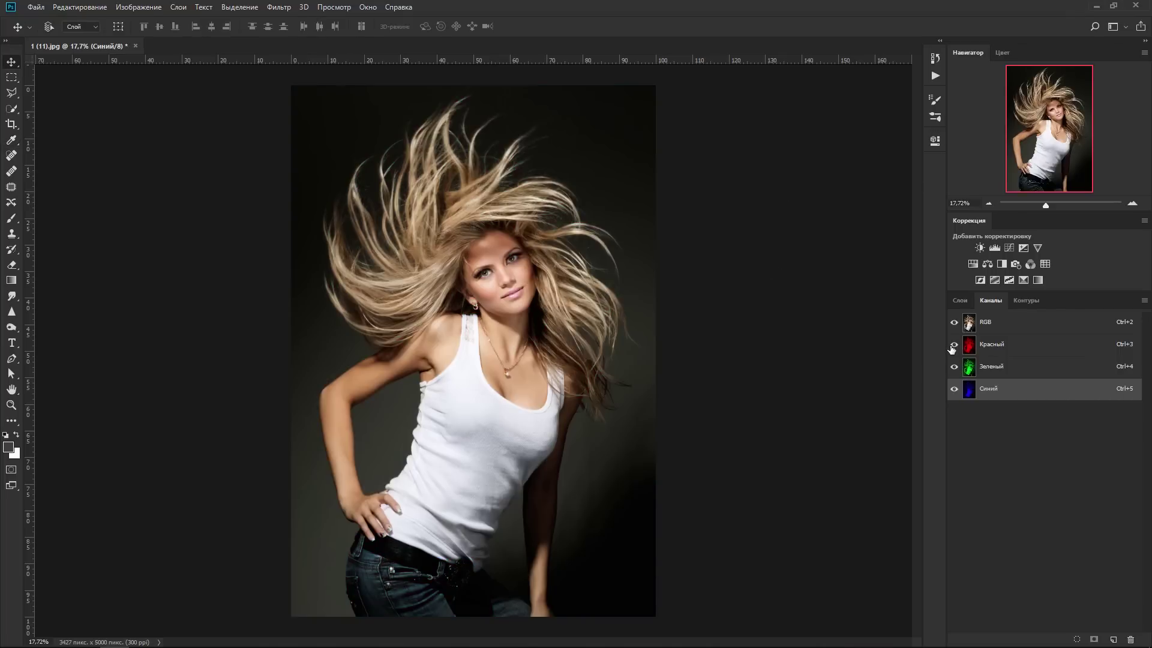
click(1005, 327)
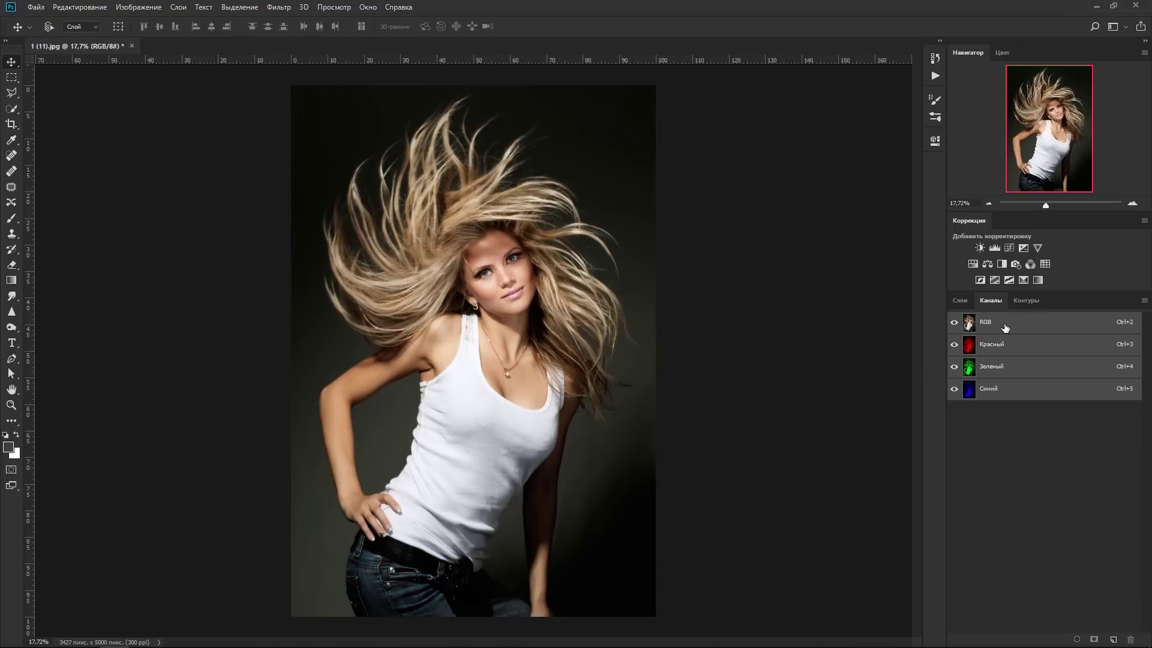
click(75, 7)
click(288, 274)
click(287, 454)
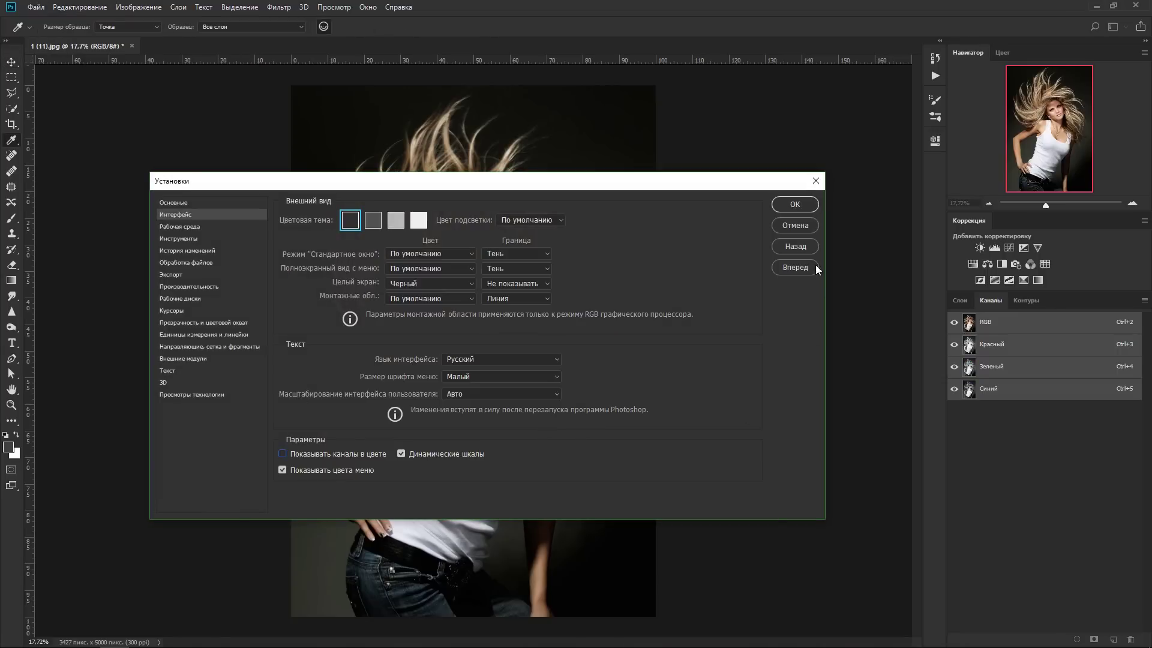
click(793, 205)
key(v)
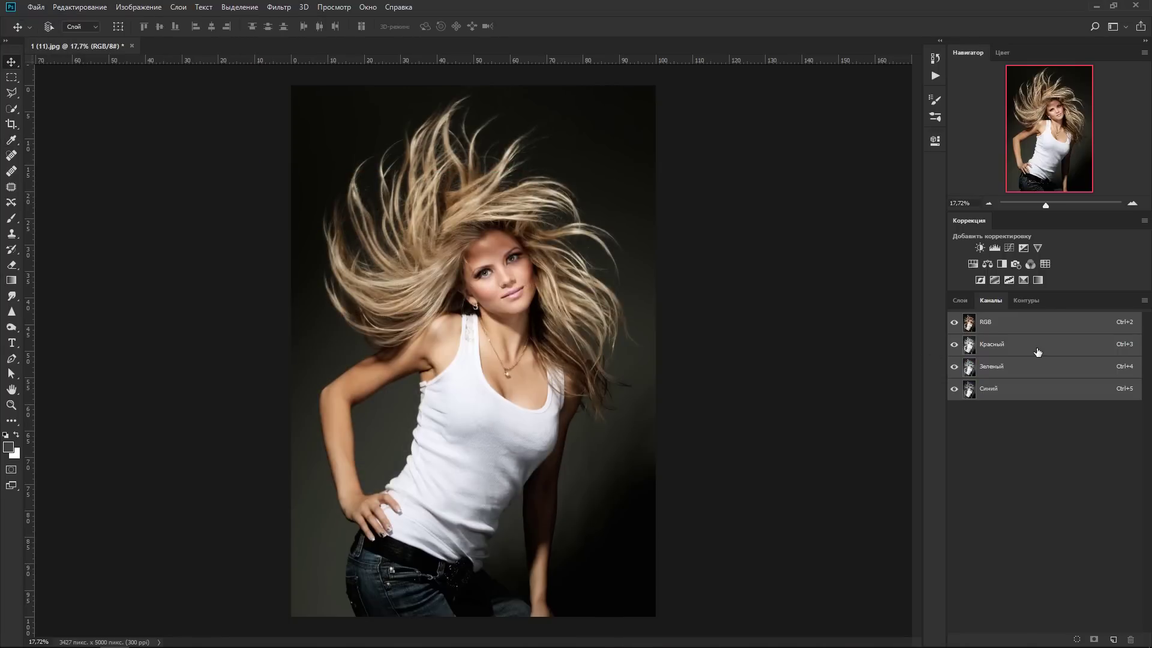
click(1037, 351)
click(1035, 373)
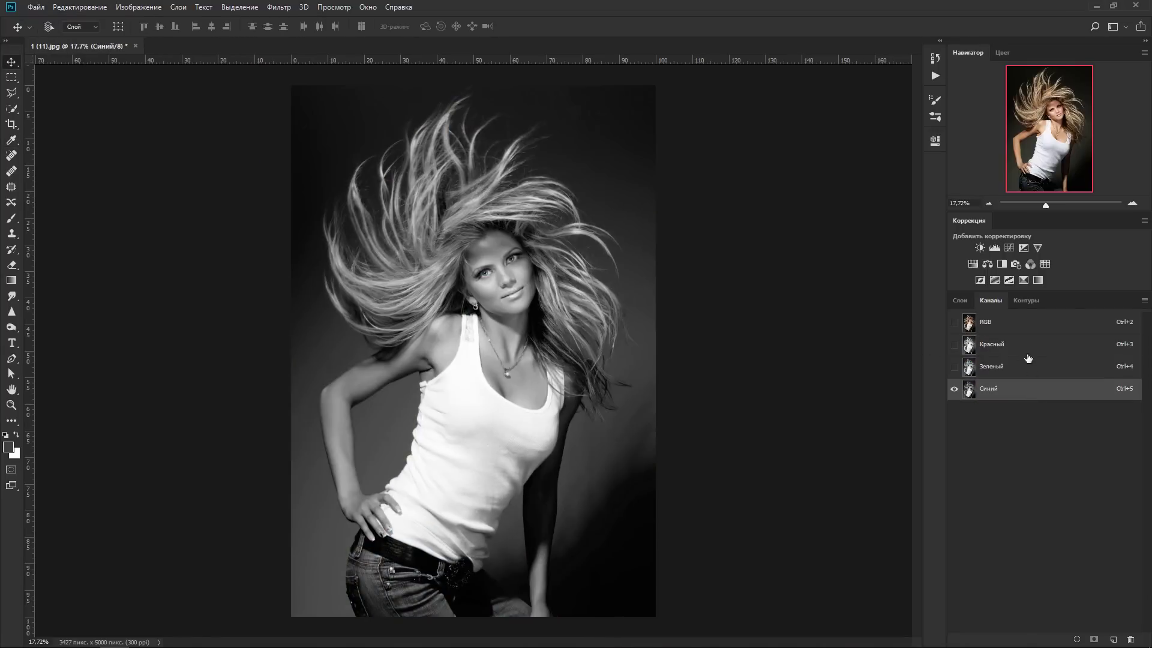
- Display a single colour channel alone in greyscale from the Channels panel
click(983, 348)
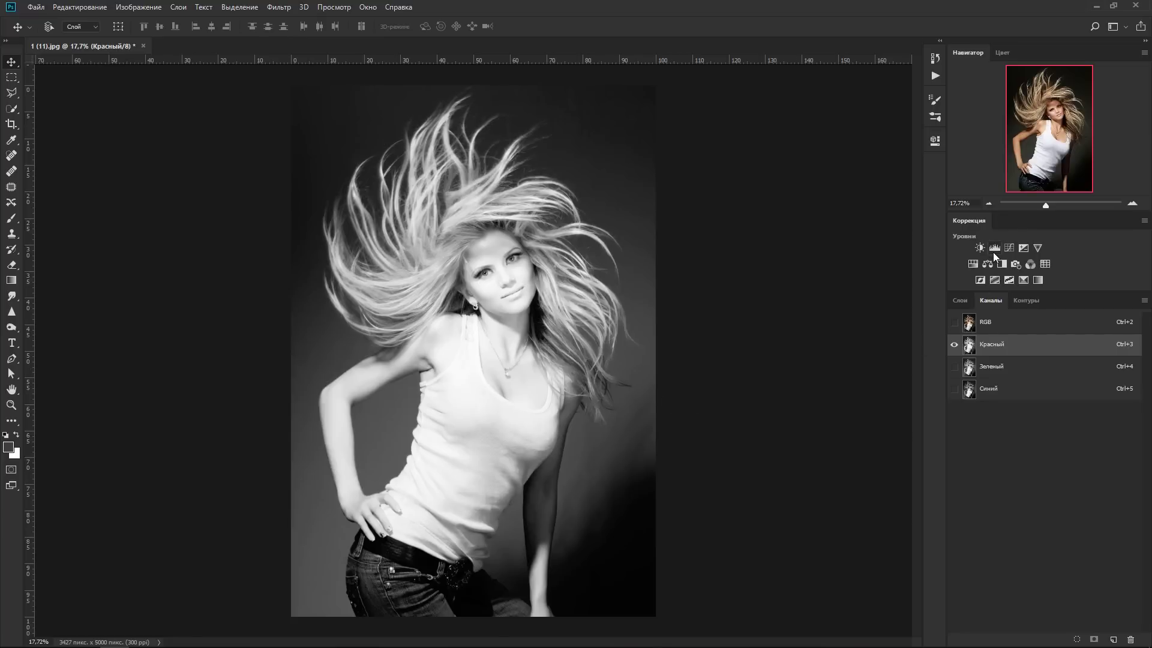
- Add the Уровни 1 Levels adjustment layer and view the Красный channel alone
click(994, 249)
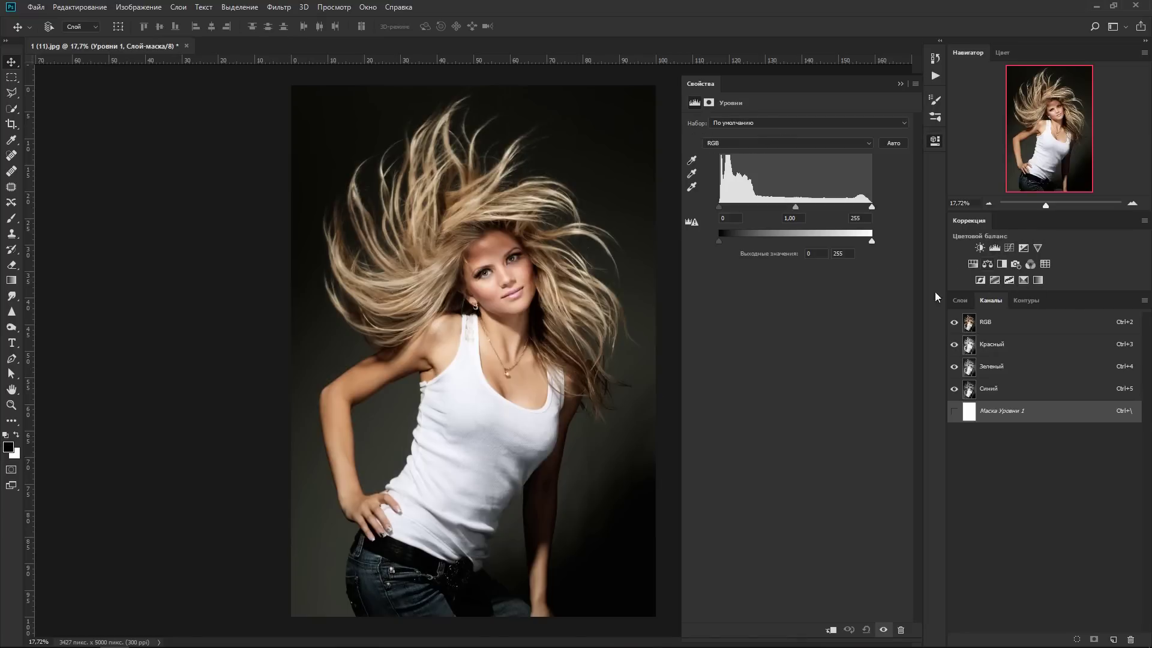
click(367, 7)
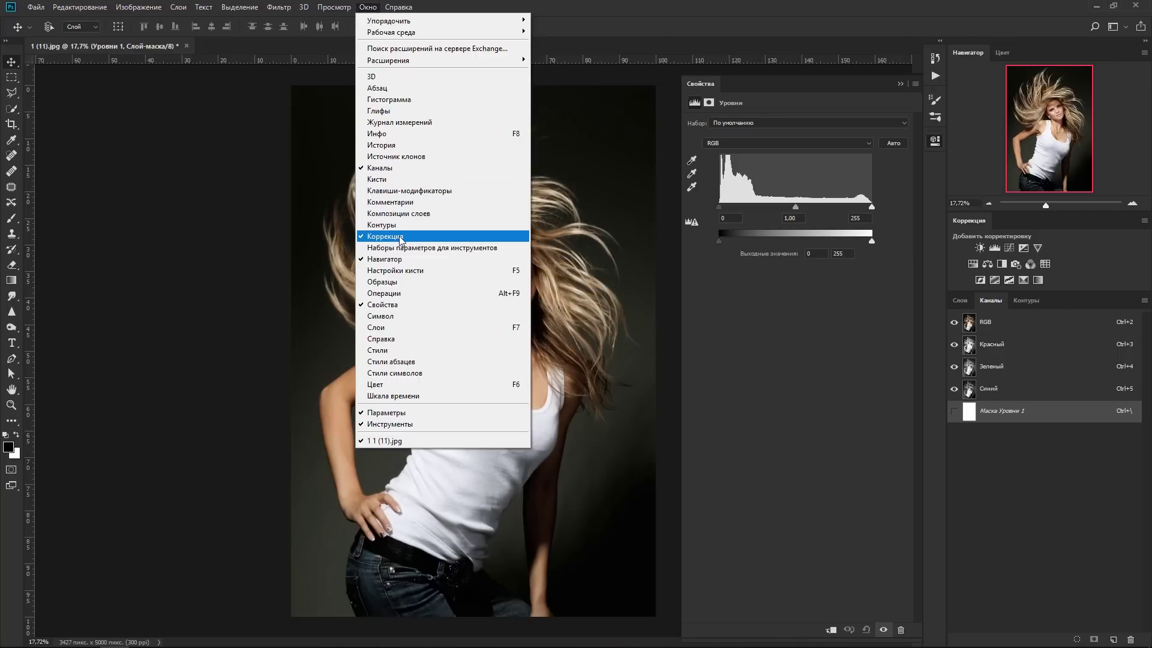
click(671, 300)
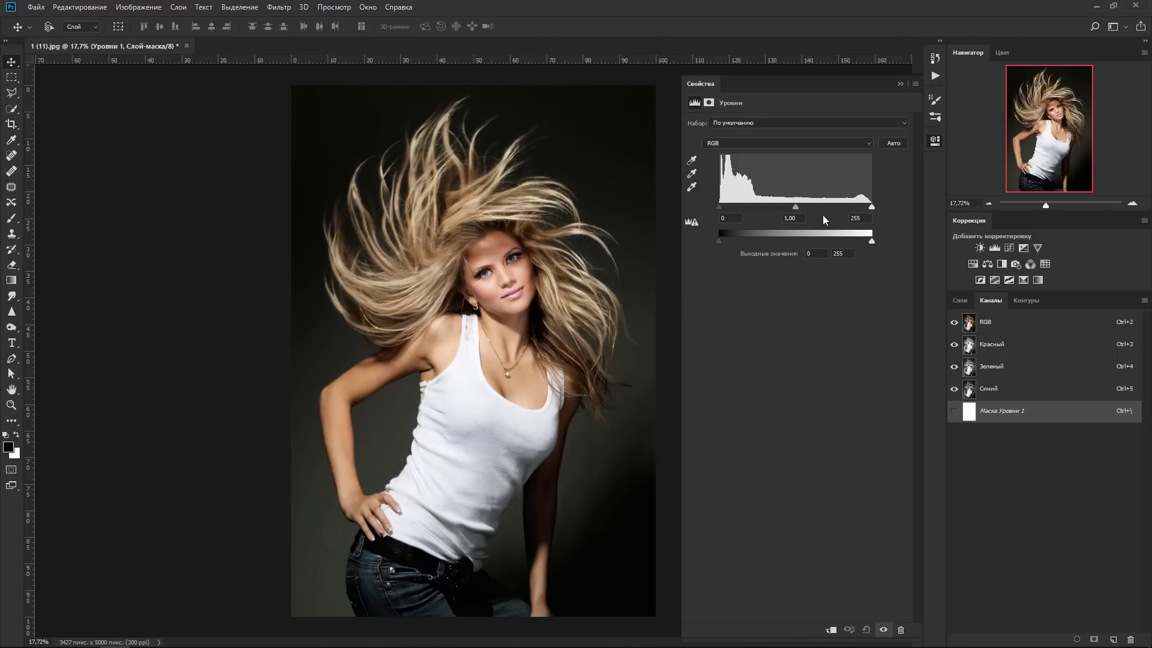
click(987, 345)
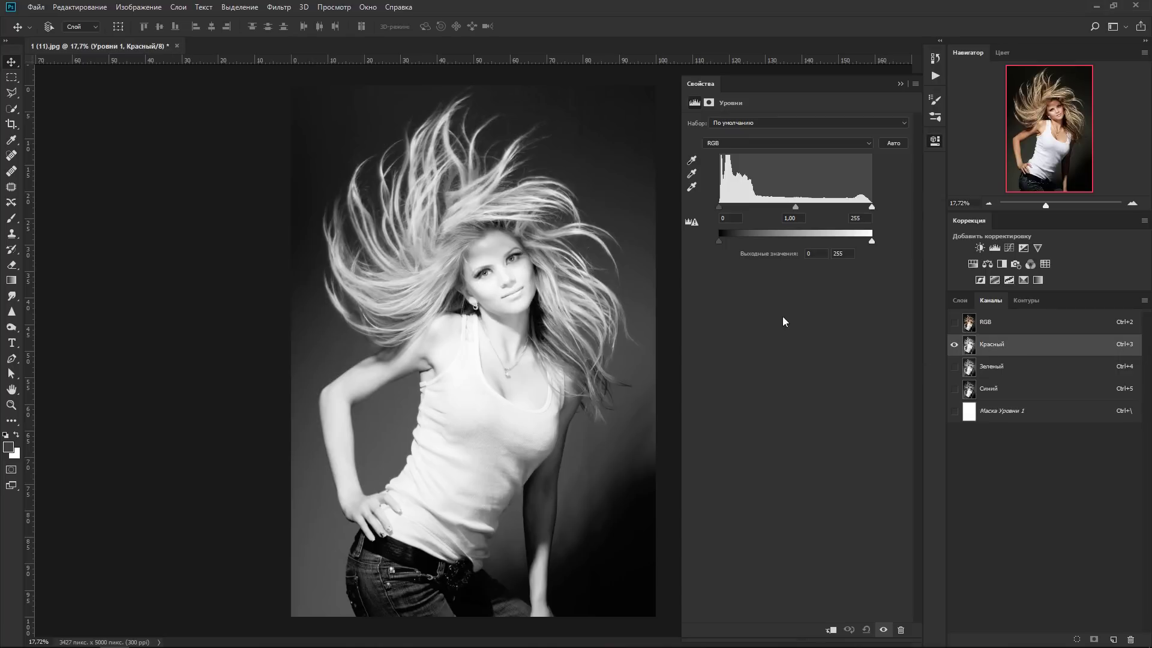
- Set the Levels input black point to 66 and white point to 82
drag(720, 207, 749, 207)
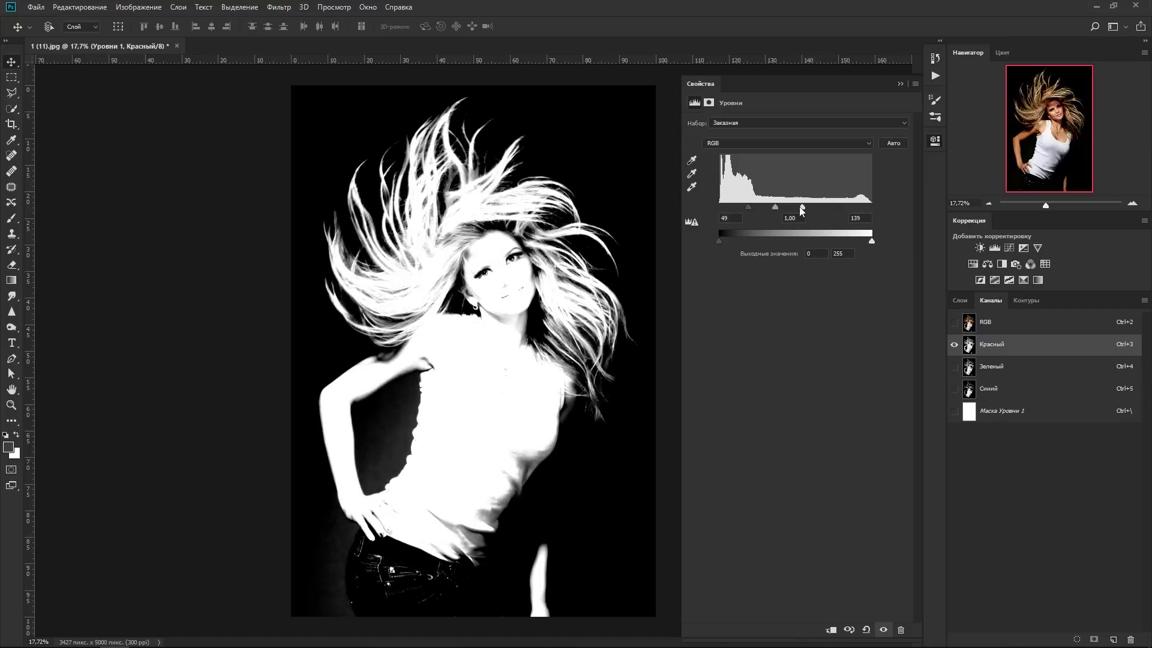
mouse_move(872, 206)
mouse_down()
mouse_move(756, 207)
mouse_move(777, 207)
mouse_up()
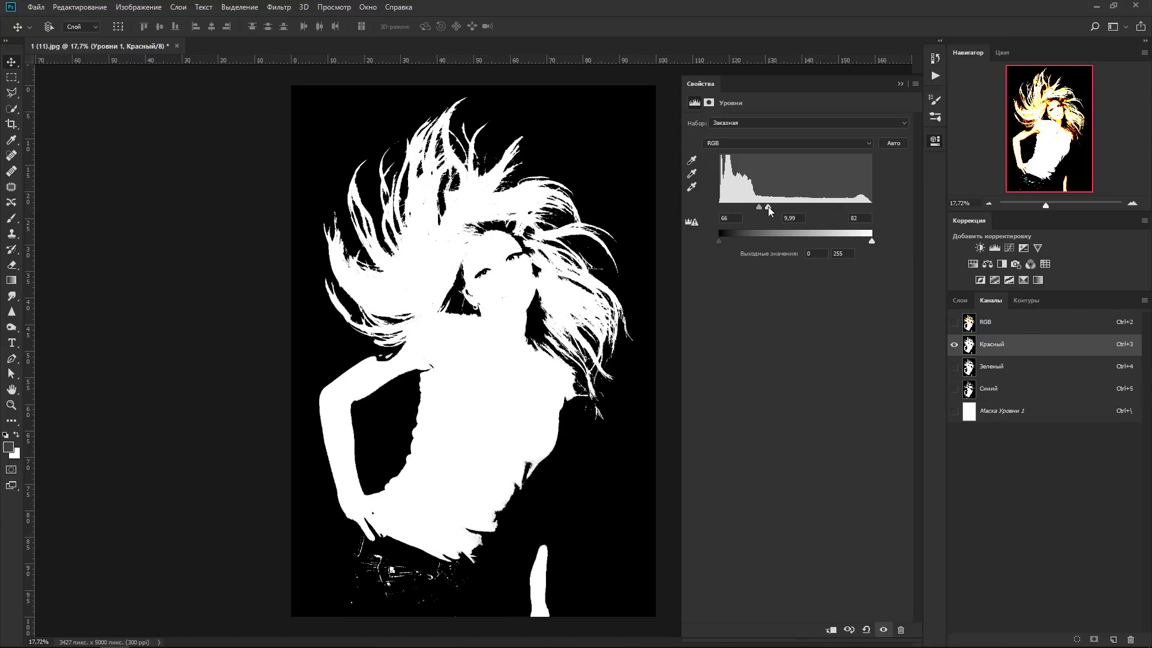
click(898, 84)
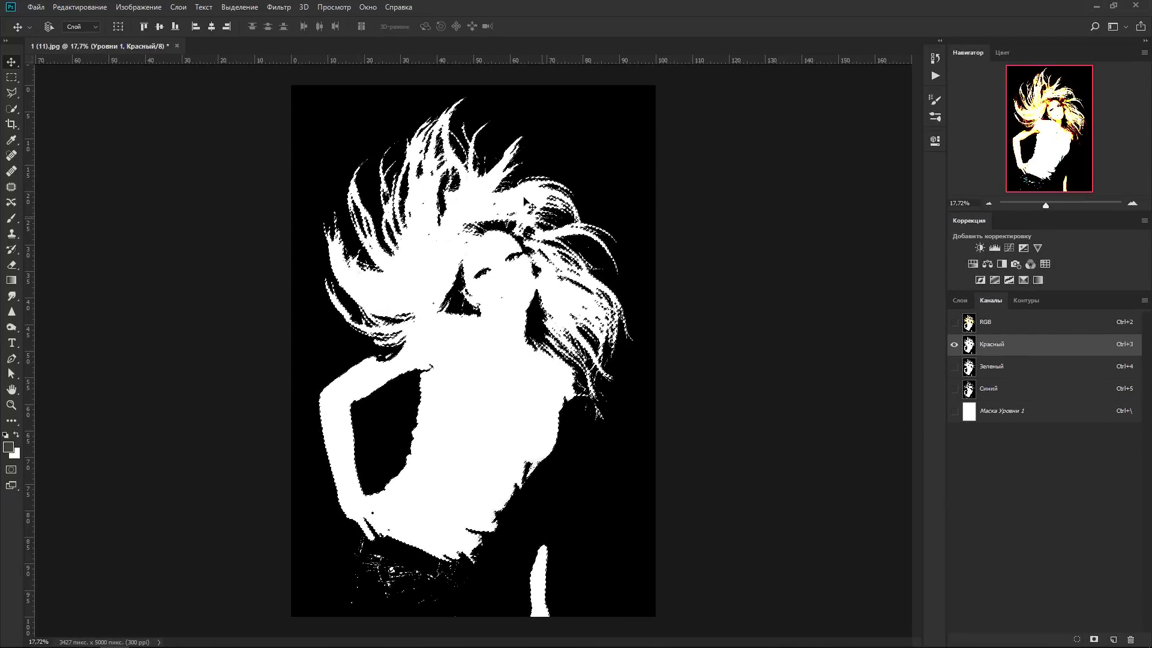
- Return to the full-colour composite and hide the Уровни 1 Levels layer
click(993, 327)
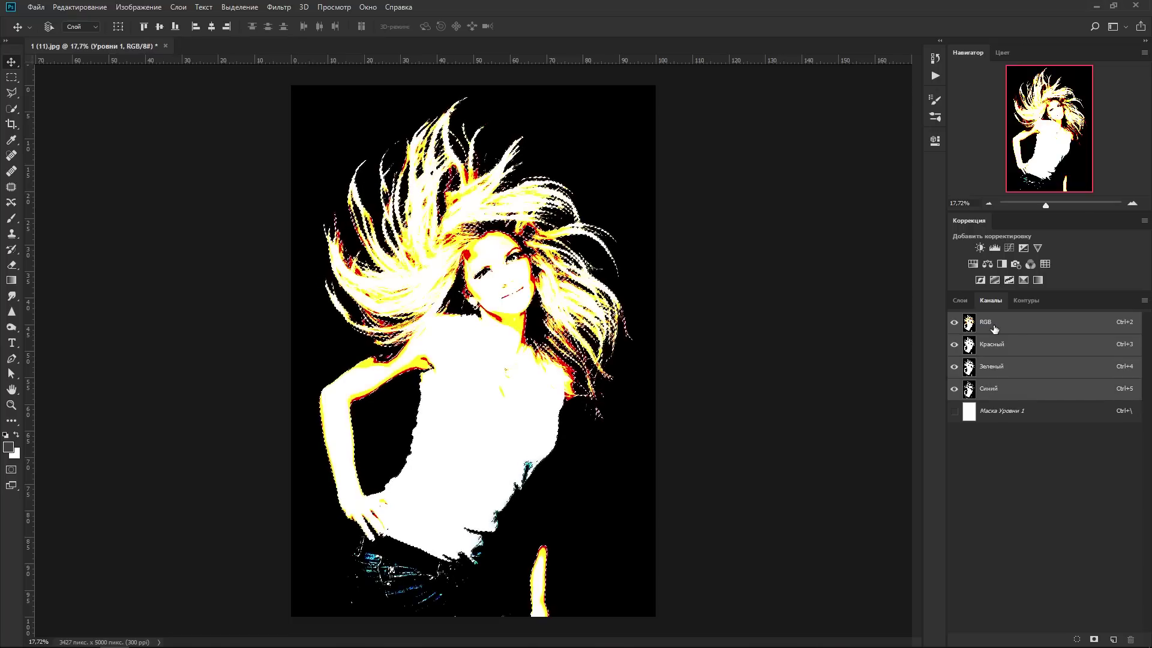
click(960, 301)
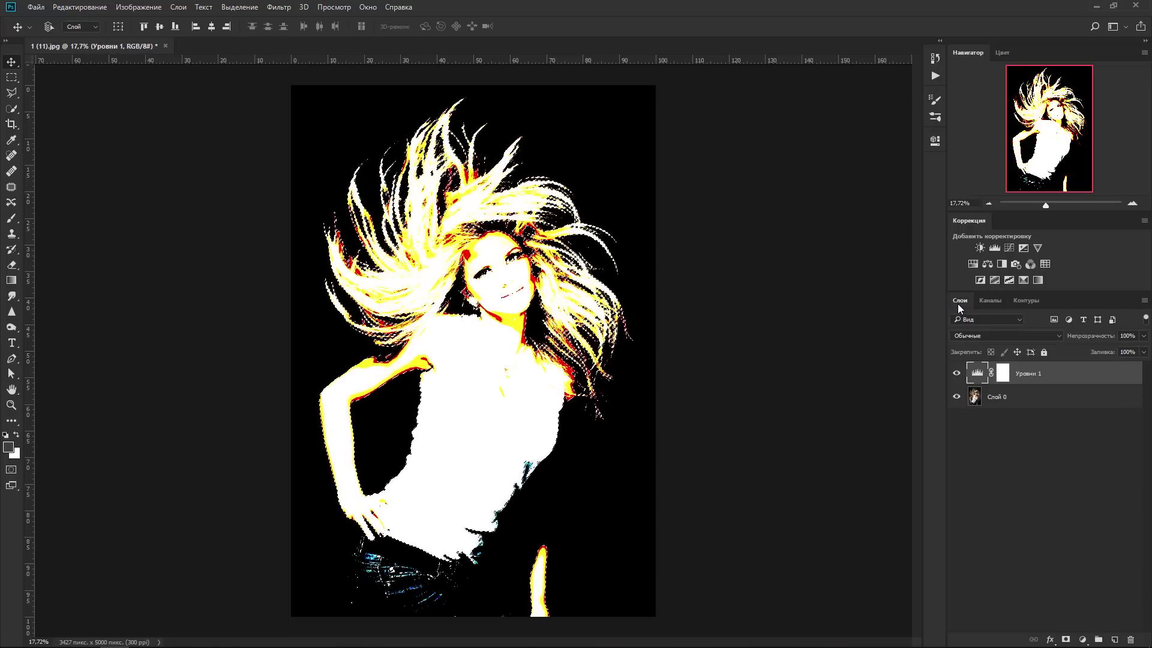
click(958, 375)
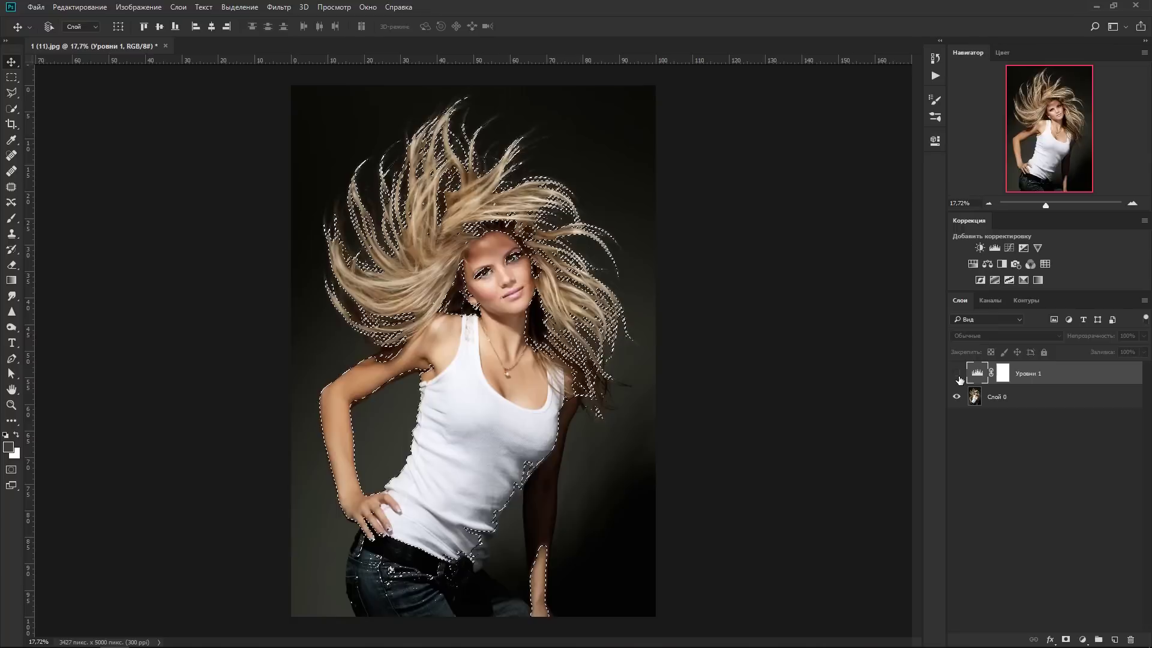
- Add the face with the freehand Lasso and copy the selected woman from Слой 0 to a new layer
right_click(10, 97)
click(60, 92)
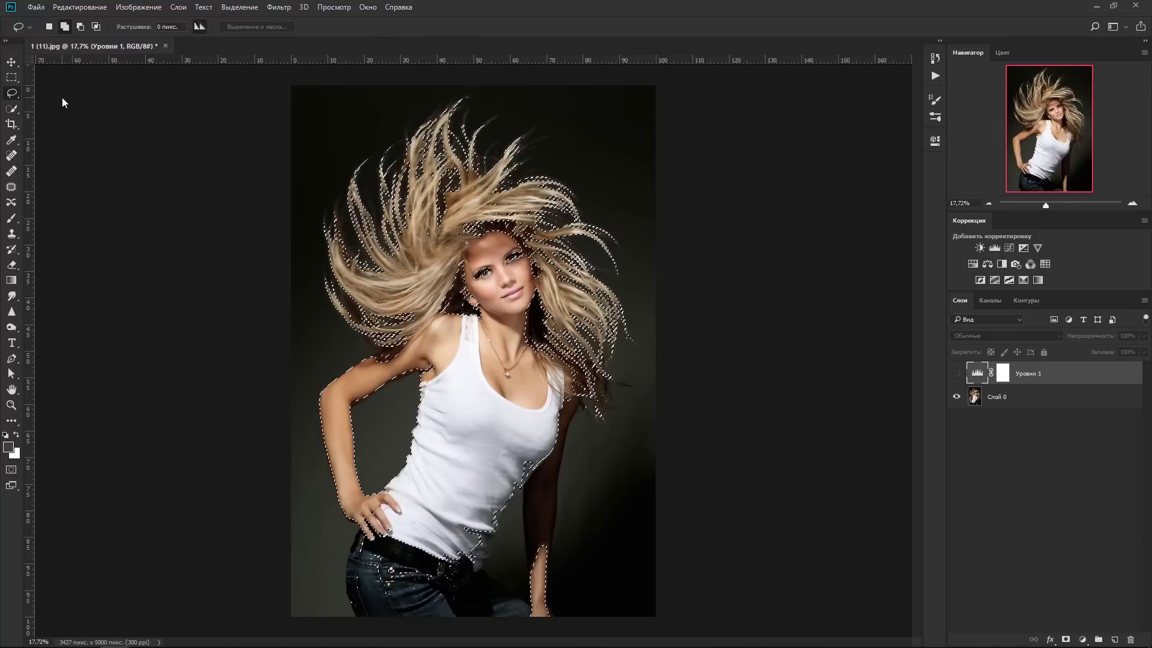
mouse_move(465, 253)
mouse_down()
mouse_move(533, 210)
mouse_move(450, 237)
mouse_up()
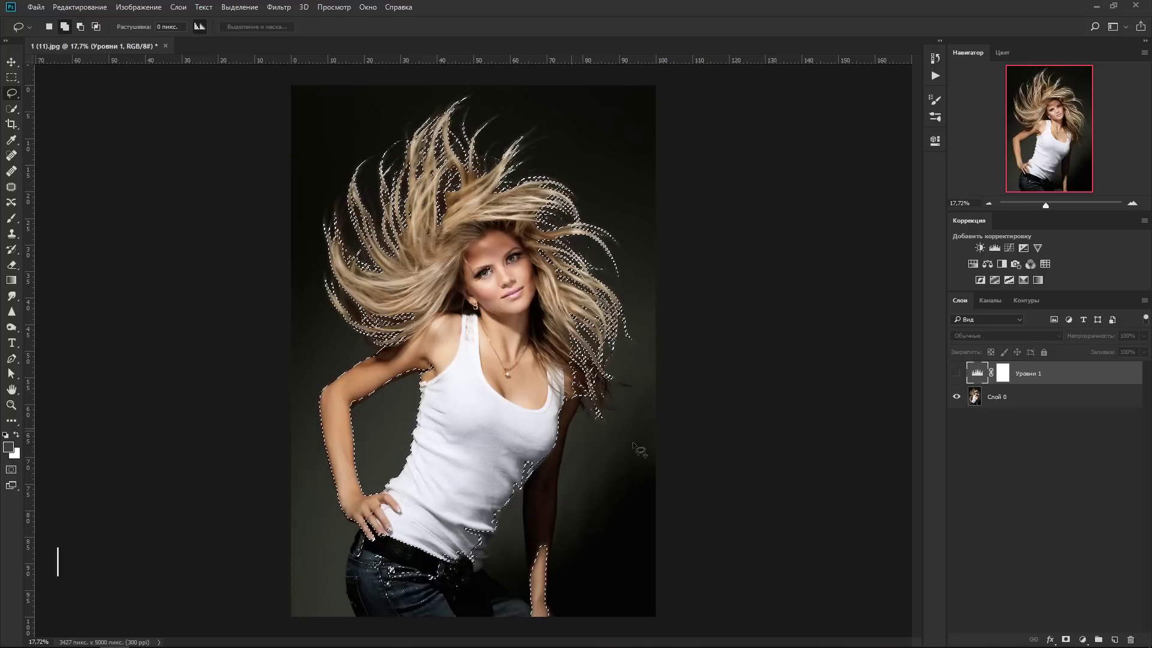
click(1056, 398)
key(ctrl+j)
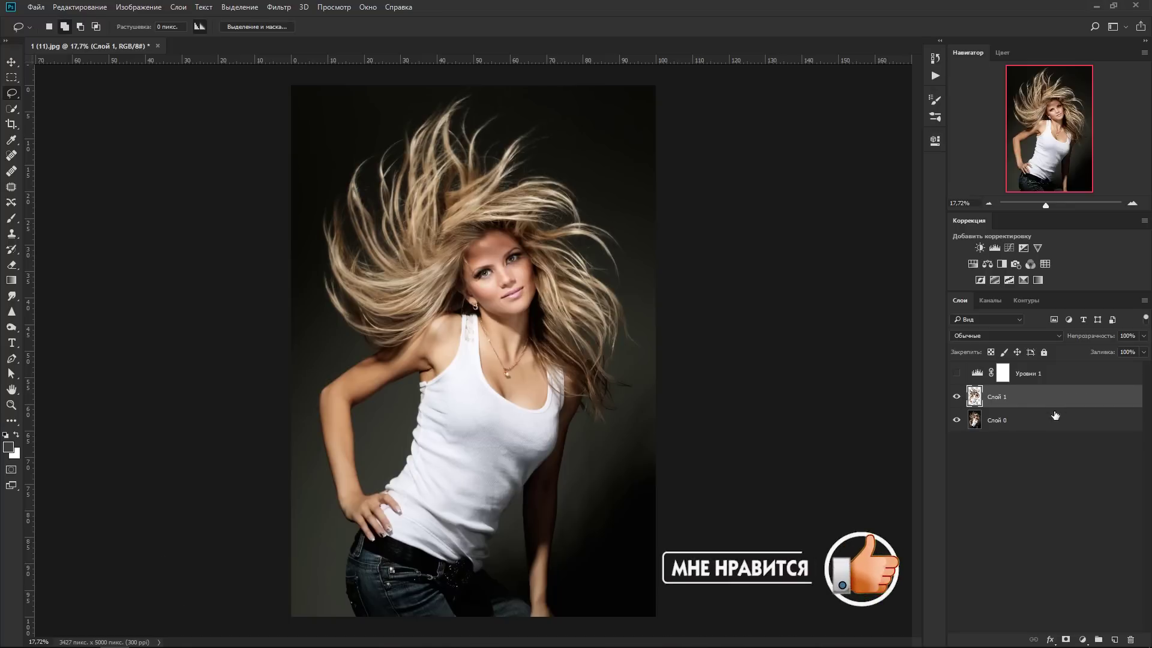
click(955, 421)
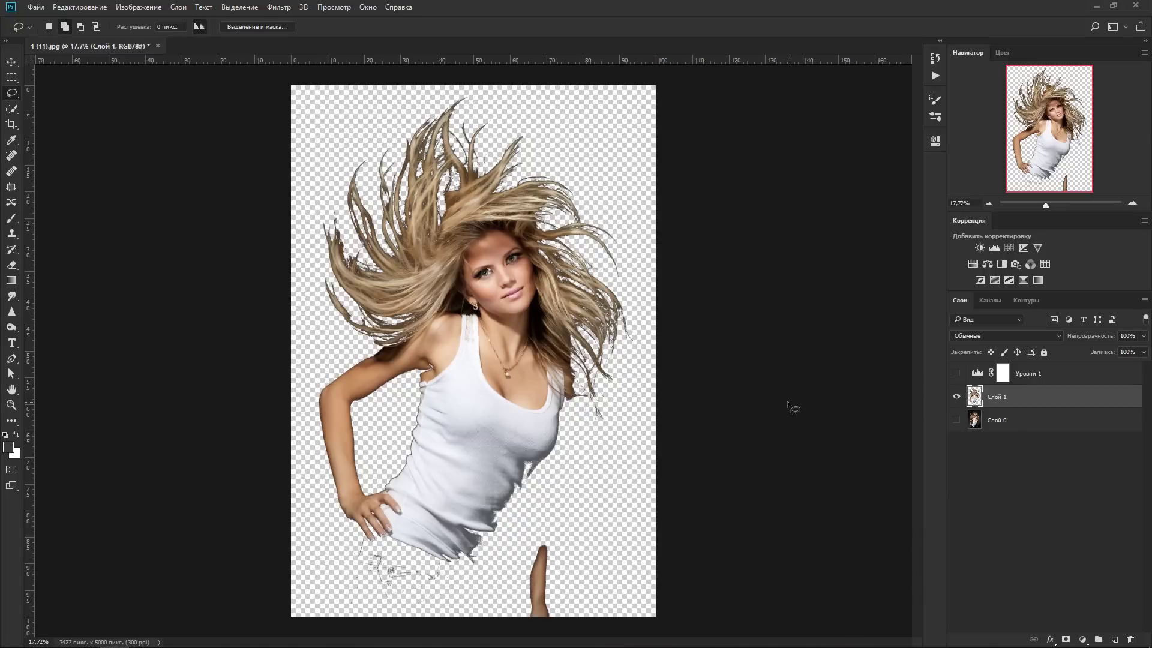
click(956, 421)
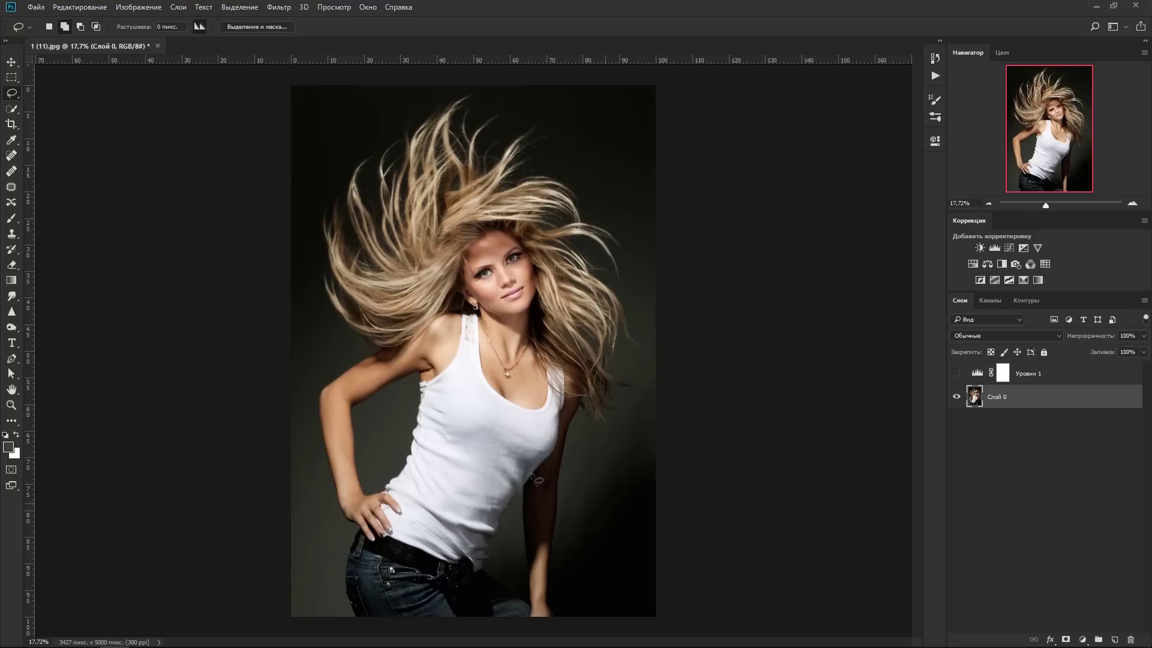
- Open the Выделение (Select) menu in the menu bar
click(240, 8)
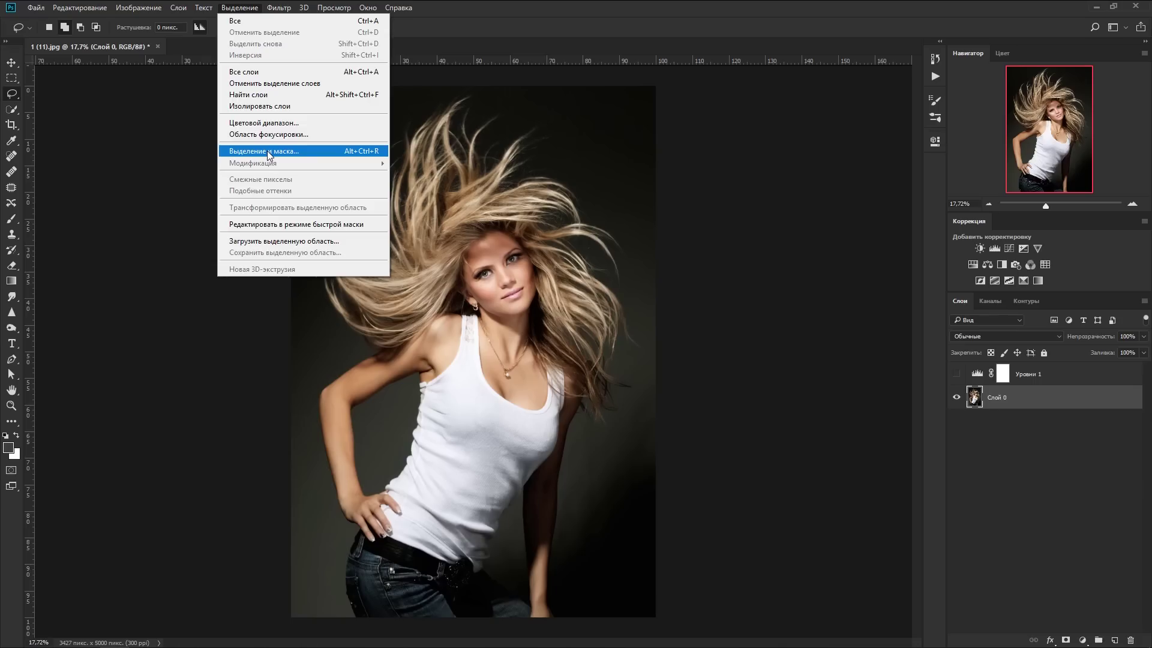
- Launch Select and Mask from the Select menu to refine the selection
click(268, 152)
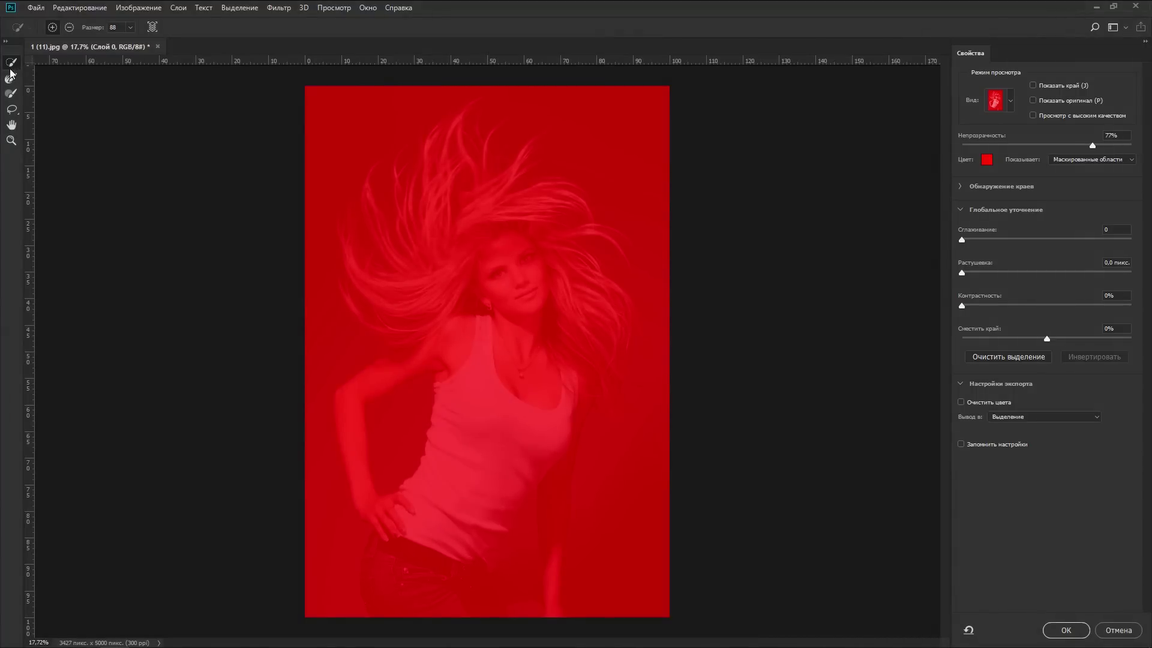
- Quick-select the woman, subtract the arm-torso gap, and refine the hair edge with the Refine Edge Brush
drag(424, 225, 438, 602)
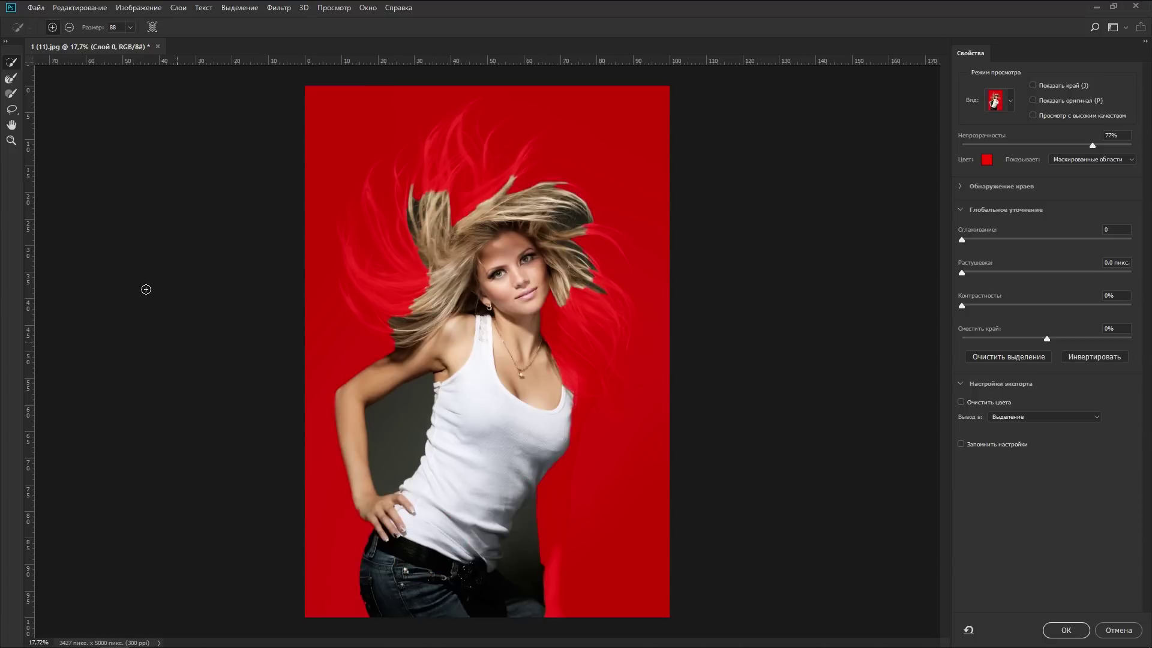
click(69, 31)
drag(387, 422, 394, 402)
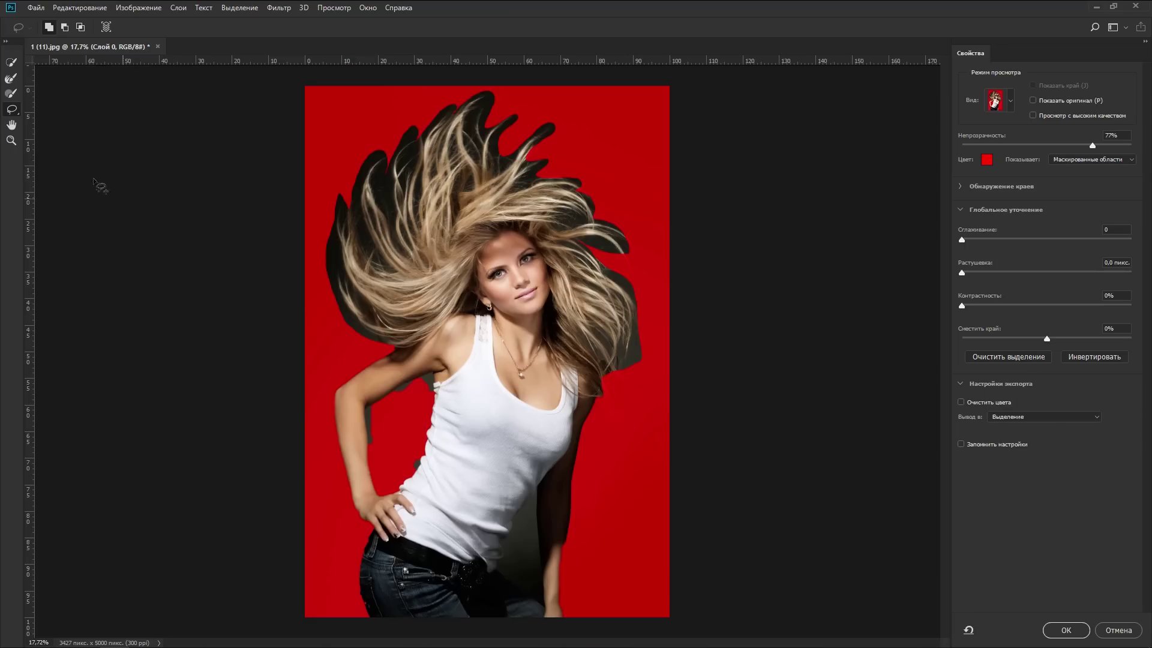
click(13, 83)
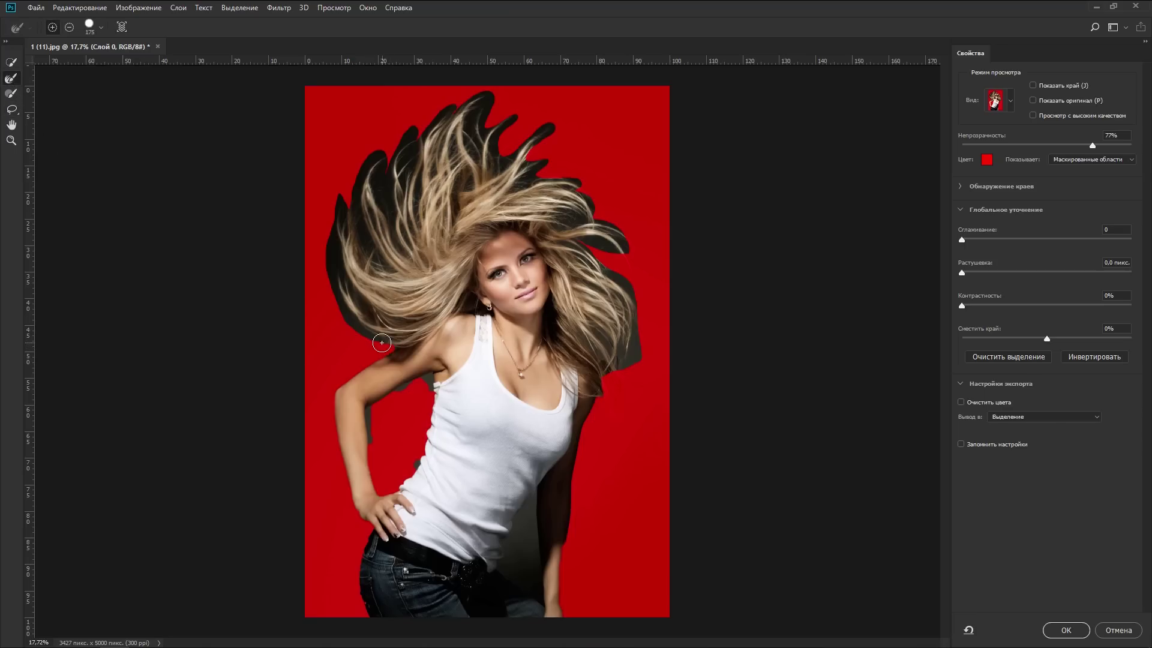
mouse_move(366, 333)
mouse_down()
mouse_move(335, 244)
mouse_move(362, 233)
mouse_move(392, 150)
mouse_move(402, 170)
mouse_move(426, 174)
mouse_up()
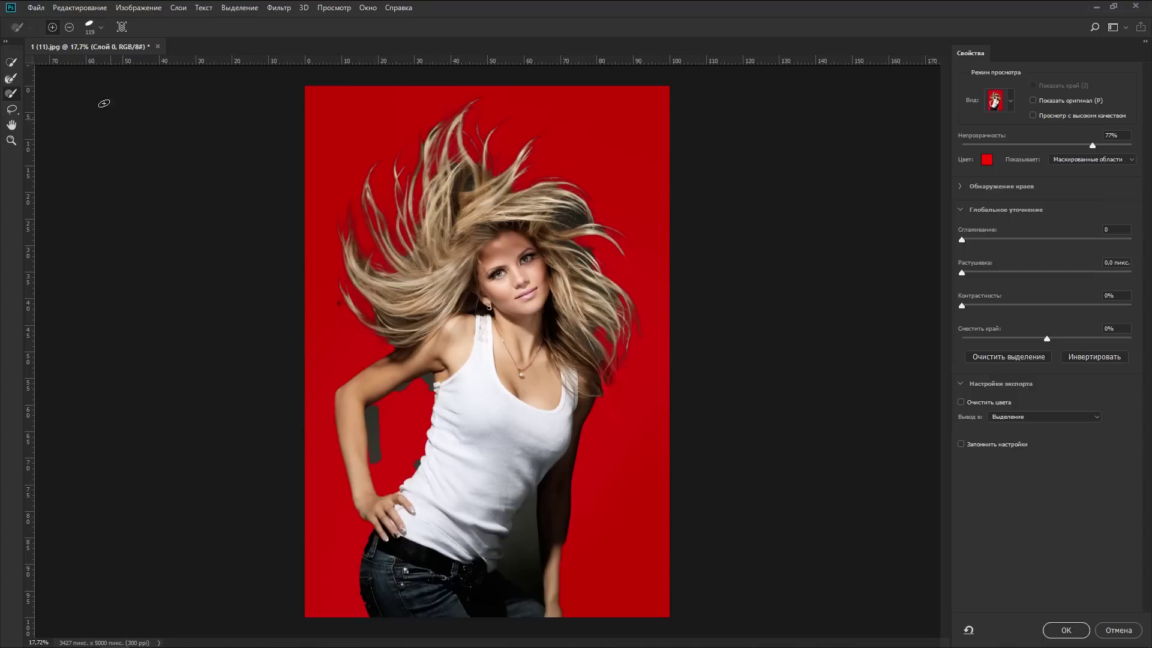
click(101, 28)
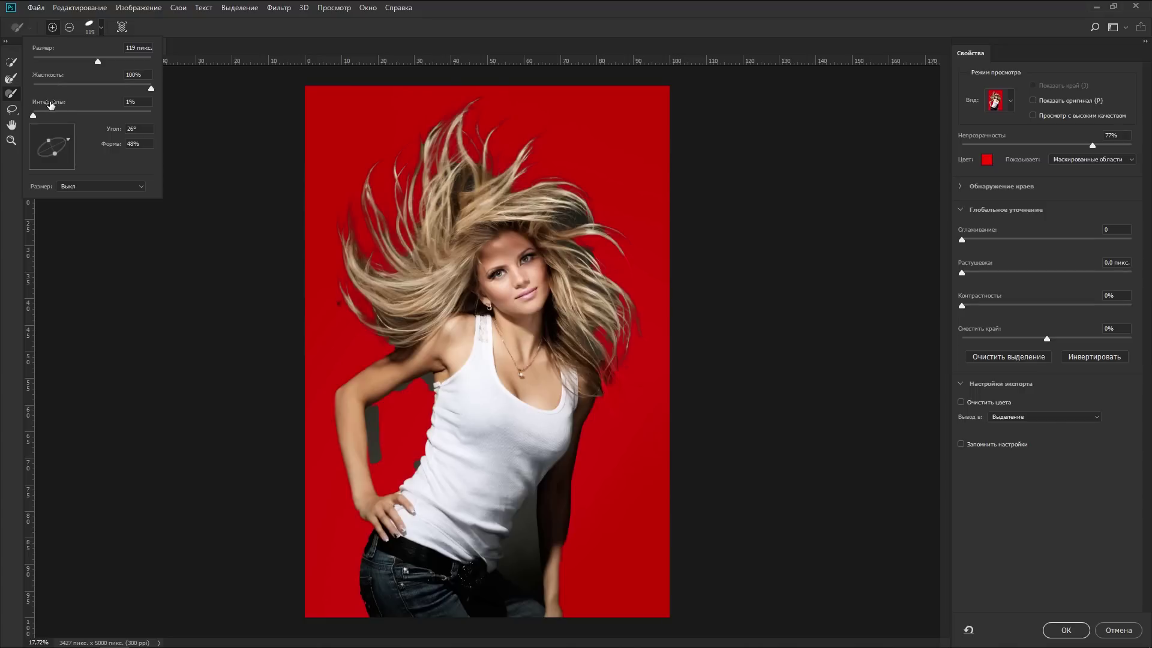
- Try 1000% brush spacing, then give the refine brush tip a 68° angle and 56% roundness
drag(33, 116, 157, 124)
click(420, 390)
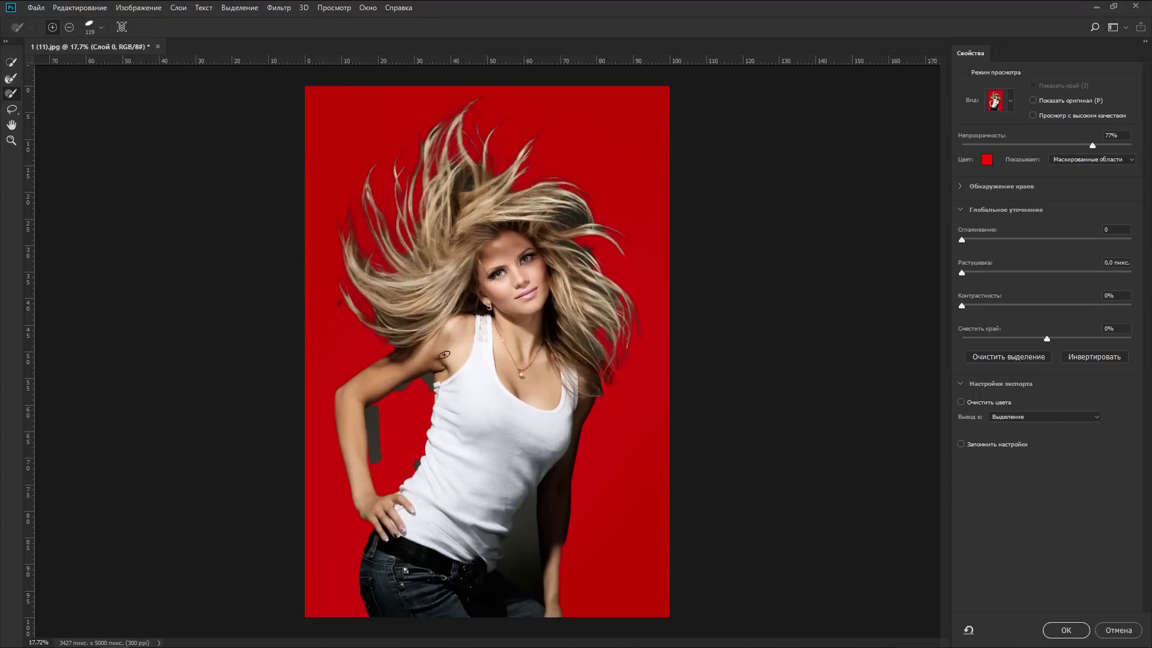
click(592, 121)
drag(621, 150, 659, 200)
click(103, 32)
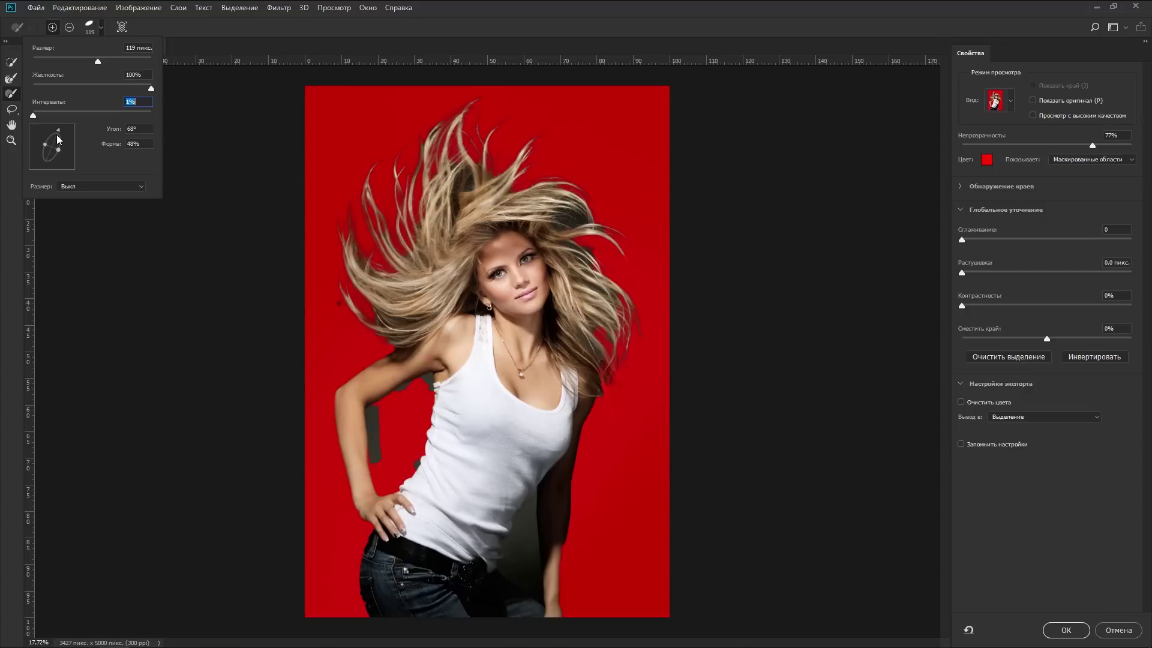
drag(68, 141, 60, 150)
- Lasso the left flying hair strands back into the selection
click(109, 187)
click(110, 203)
click(111, 185)
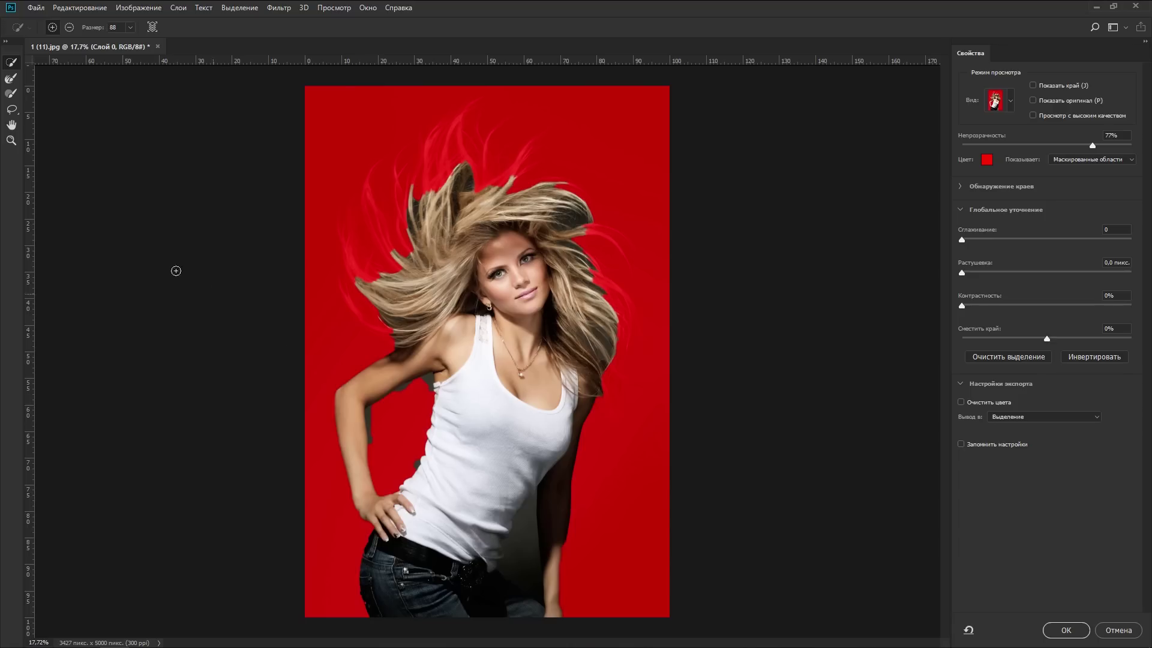
click(11, 113)
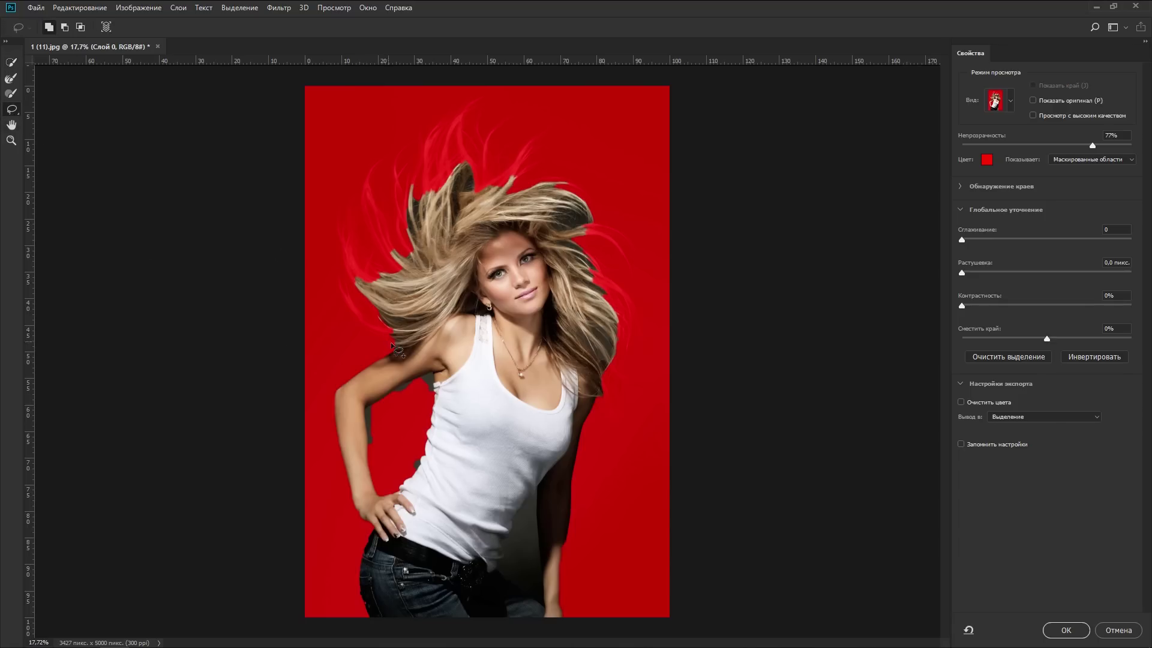
mouse_move(398, 346)
mouse_down()
mouse_move(415, 143)
mouse_move(531, 162)
mouse_move(579, 183)
mouse_move(618, 234)
mouse_move(581, 246)
mouse_move(637, 305)
mouse_move(596, 383)
mouse_up()
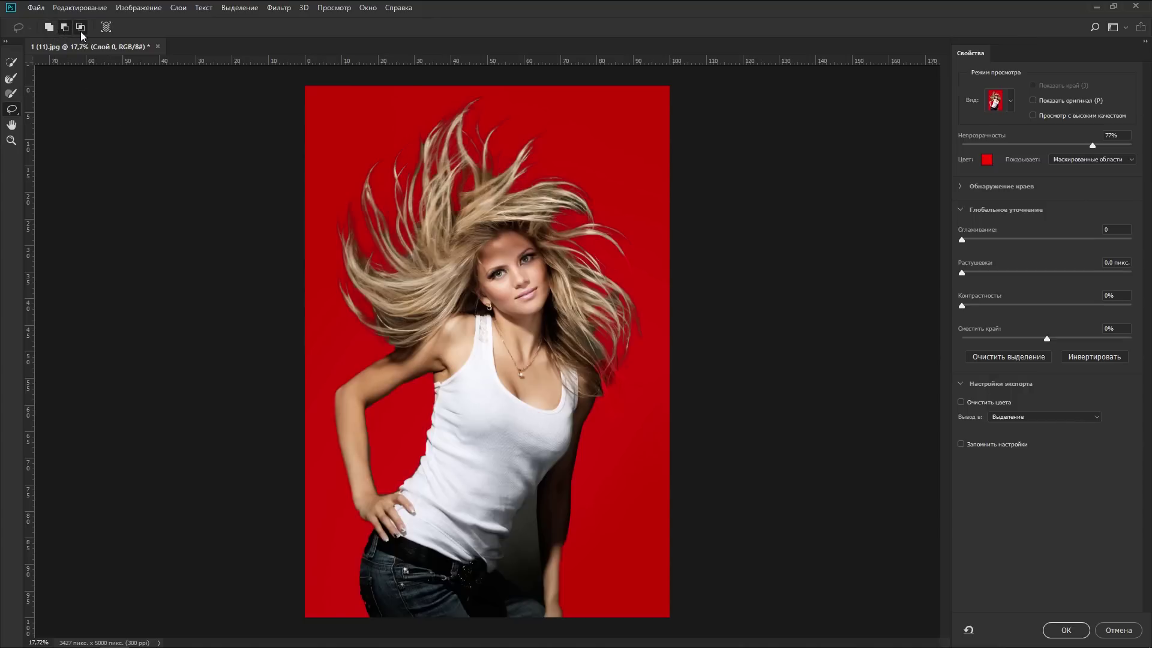
- Pan to the neck and necklace area and view it at 100% magnification
click(11, 126)
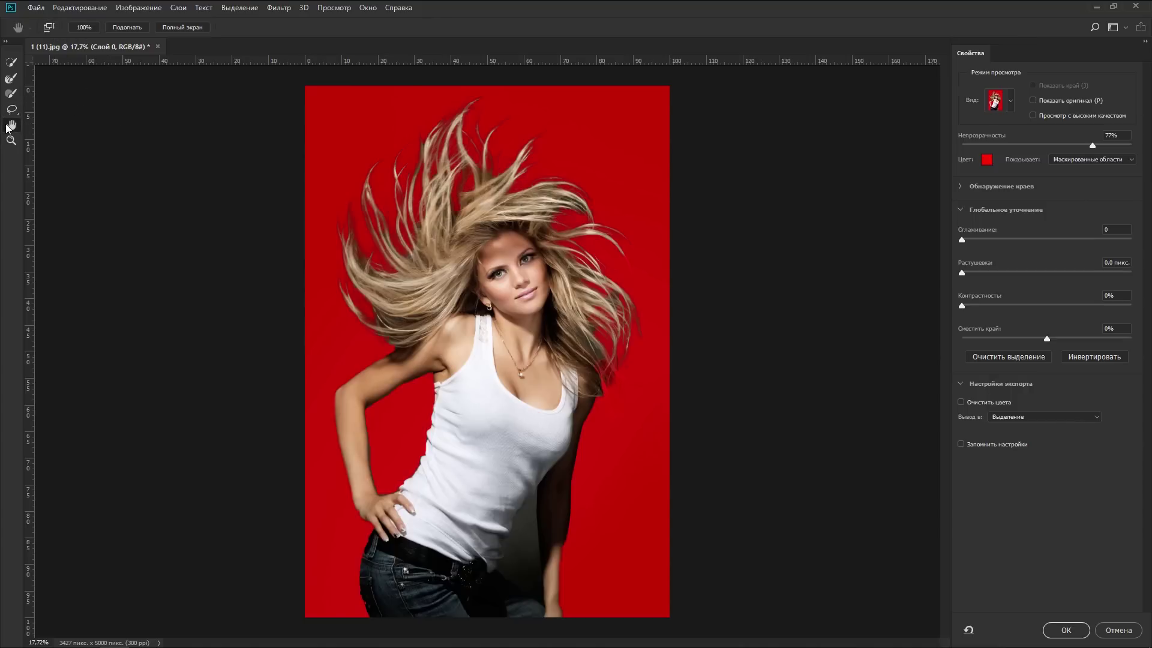
scroll(486, 378, up, 2)
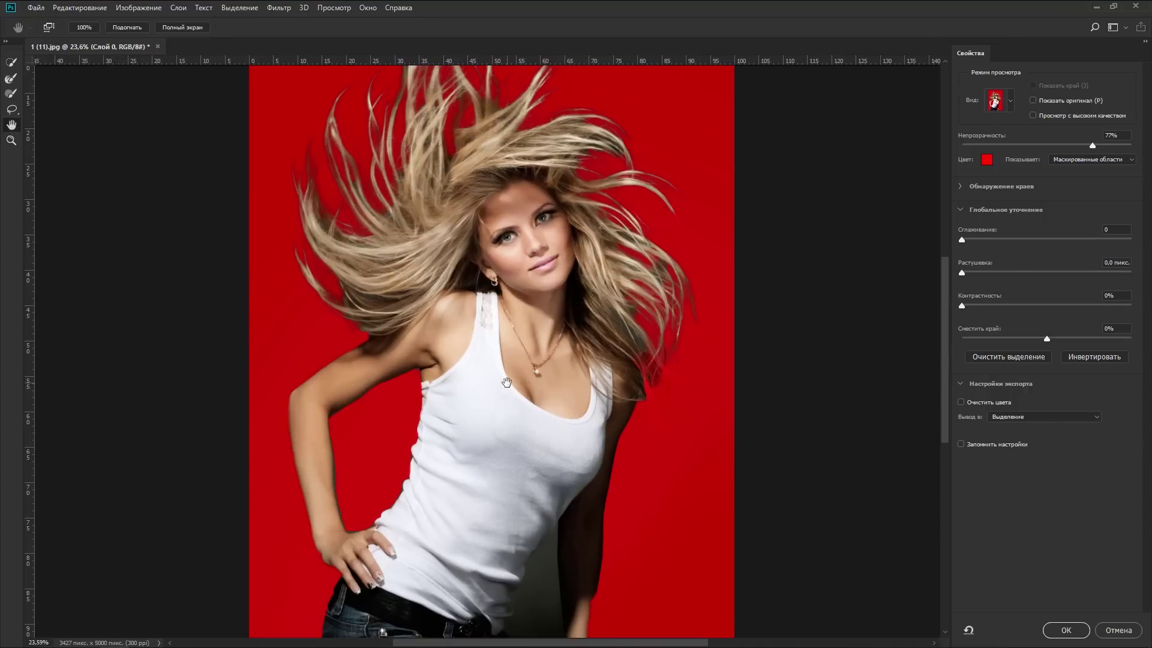
drag(406, 385, 387, 384)
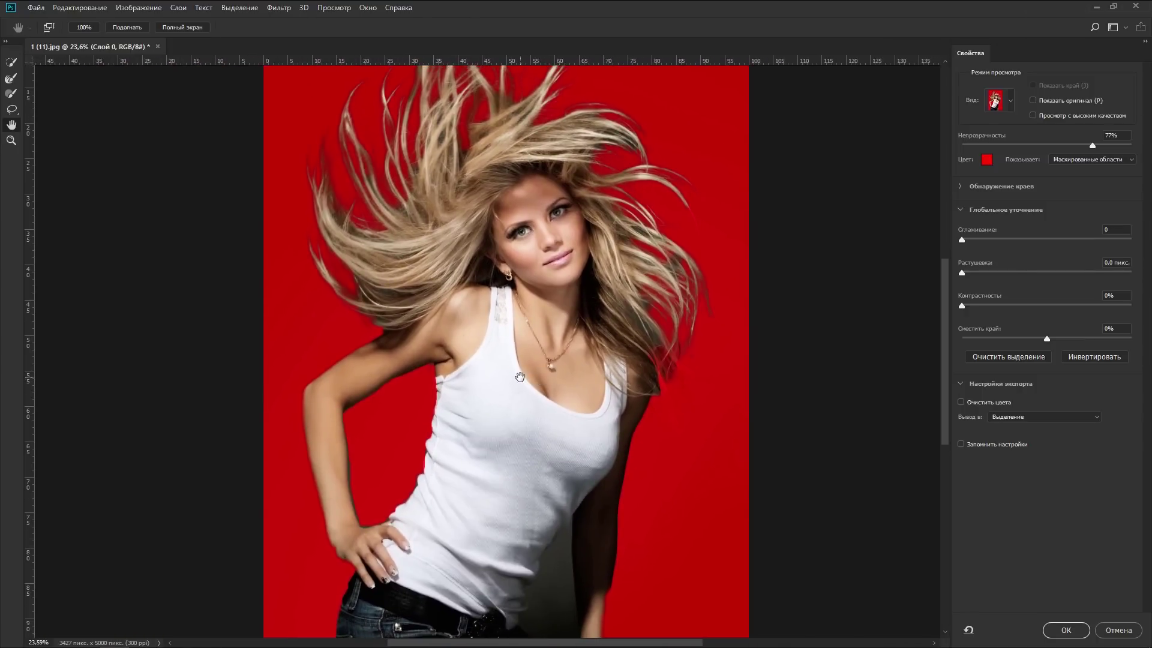
drag(520, 376, 538, 378)
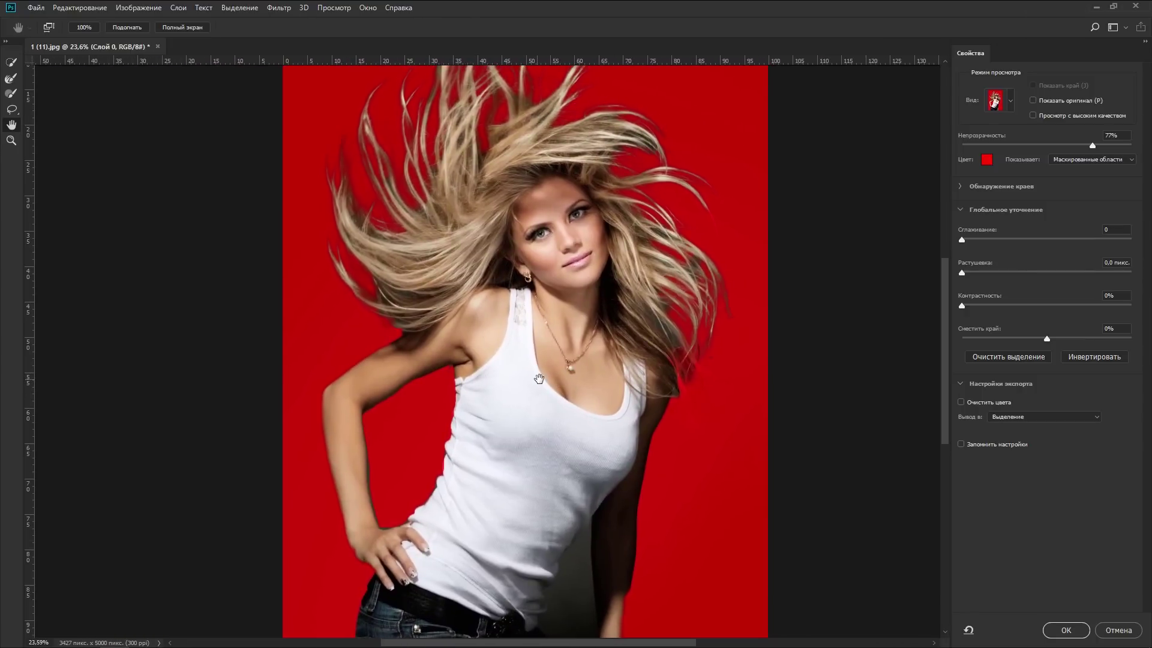
click(16, 70)
mouse_move(503, 336)
mouse_down()
mouse_move(427, 336)
mouse_move(445, 335)
mouse_up()
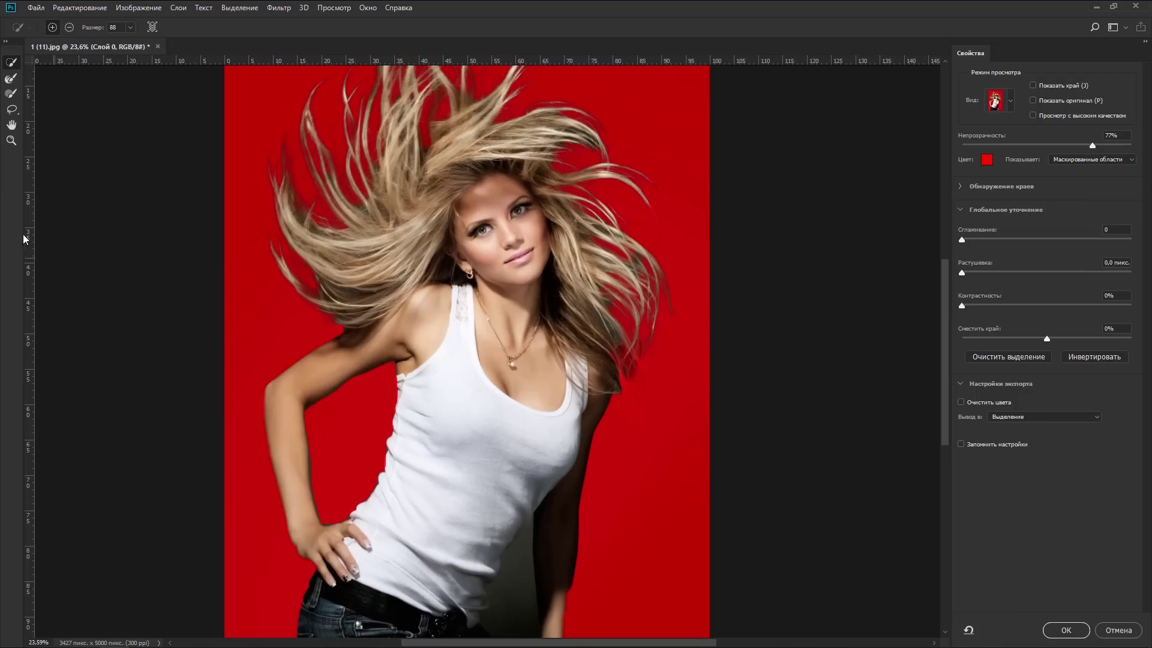
click(11, 142)
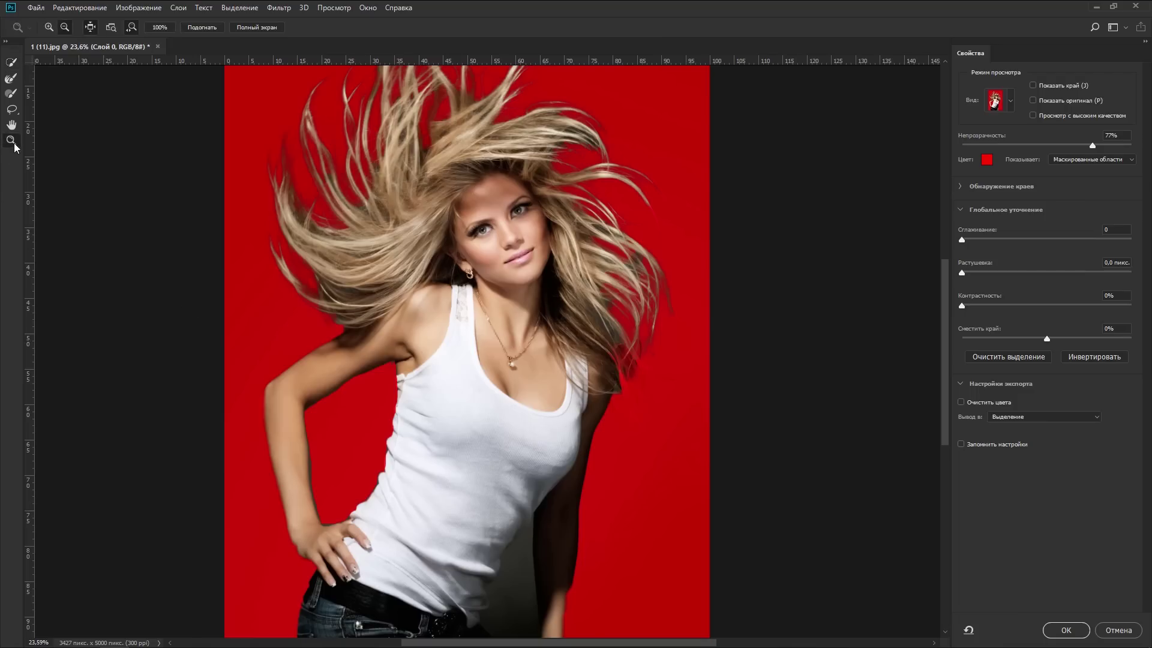
click(266, 29)
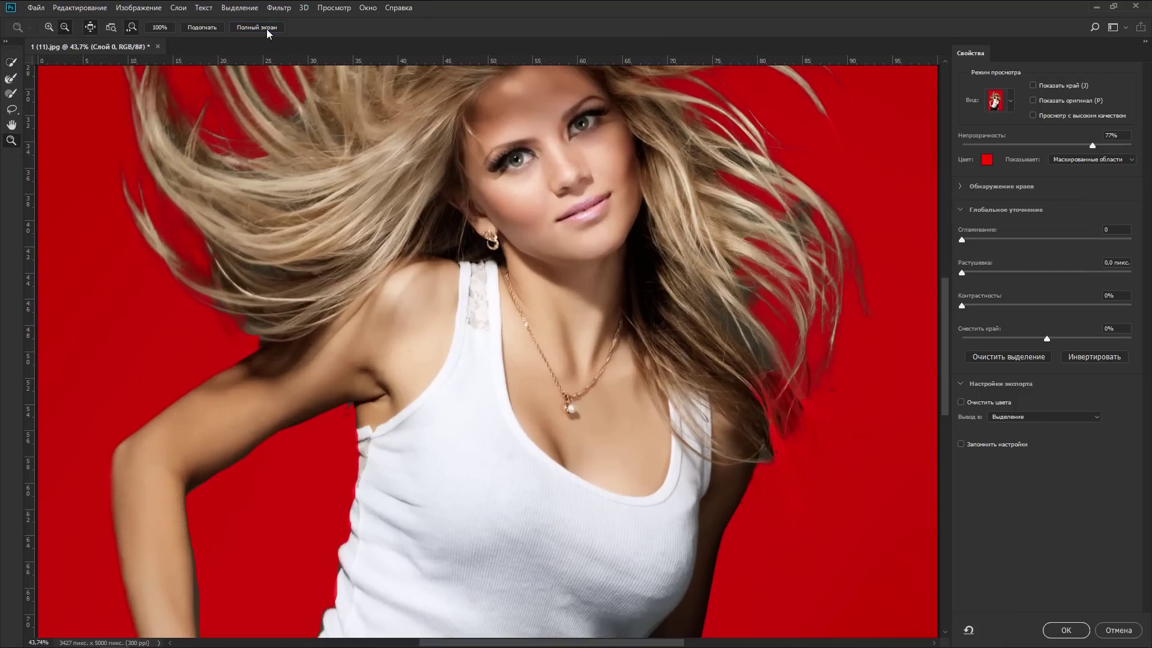
click(200, 29)
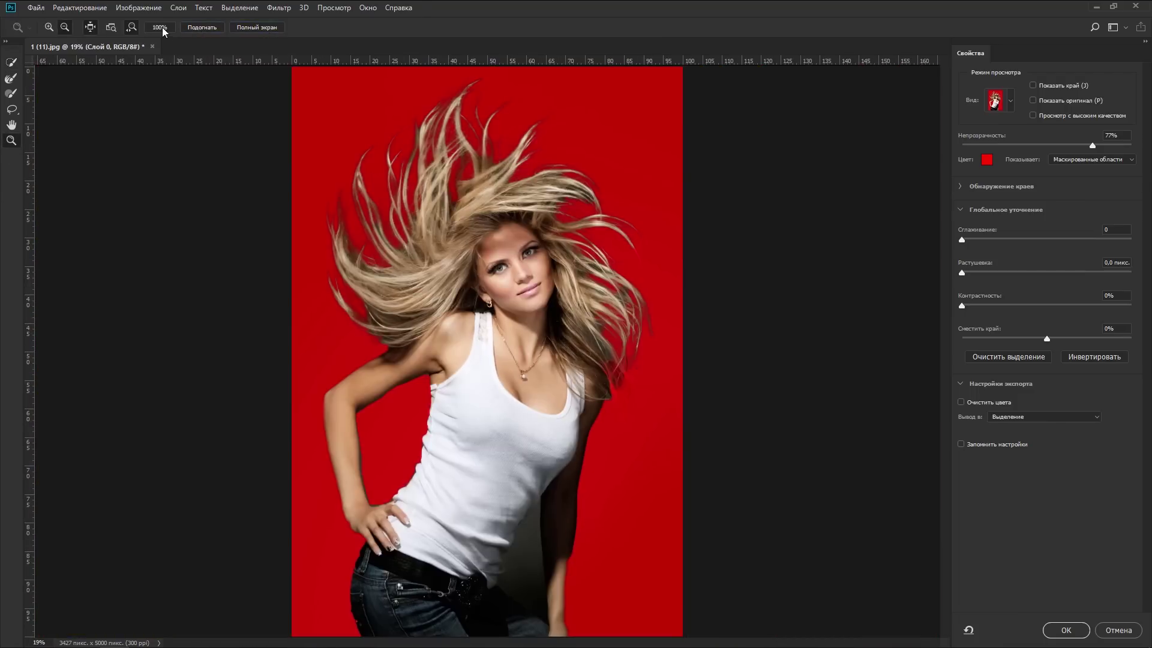
click(161, 27)
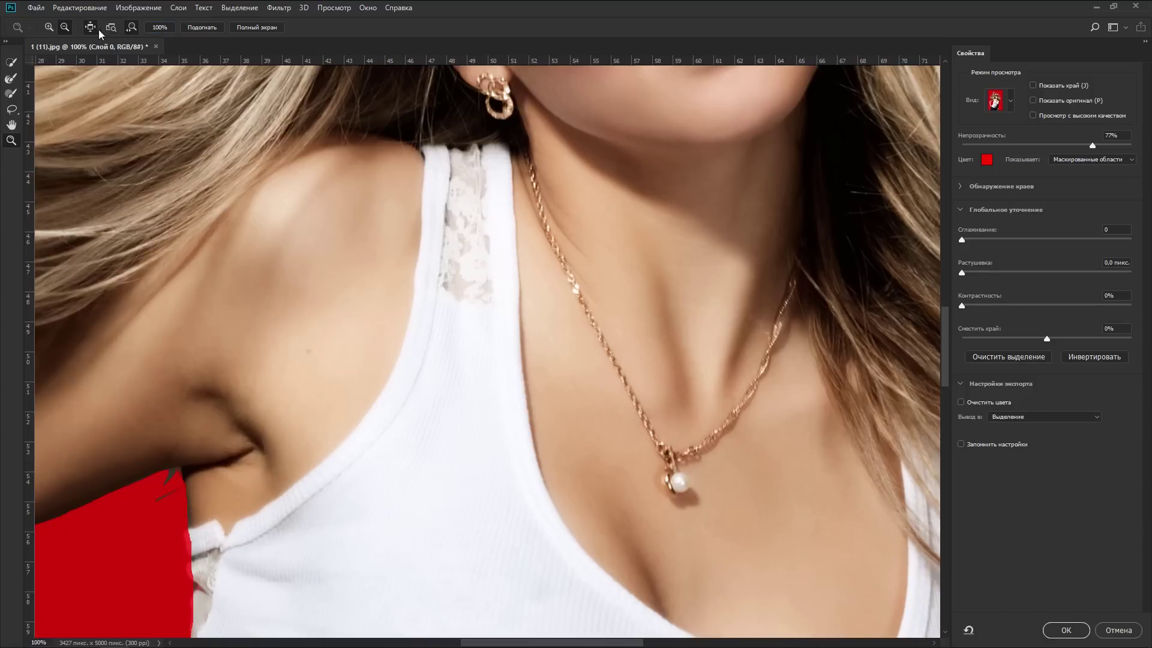
- Zoom out and brush the right-side hair strands to remove leftover dark background
mouse_move(590, 262)
mouse_down()
mouse_move(467, 271)
mouse_move(532, 271)
mouse_up()
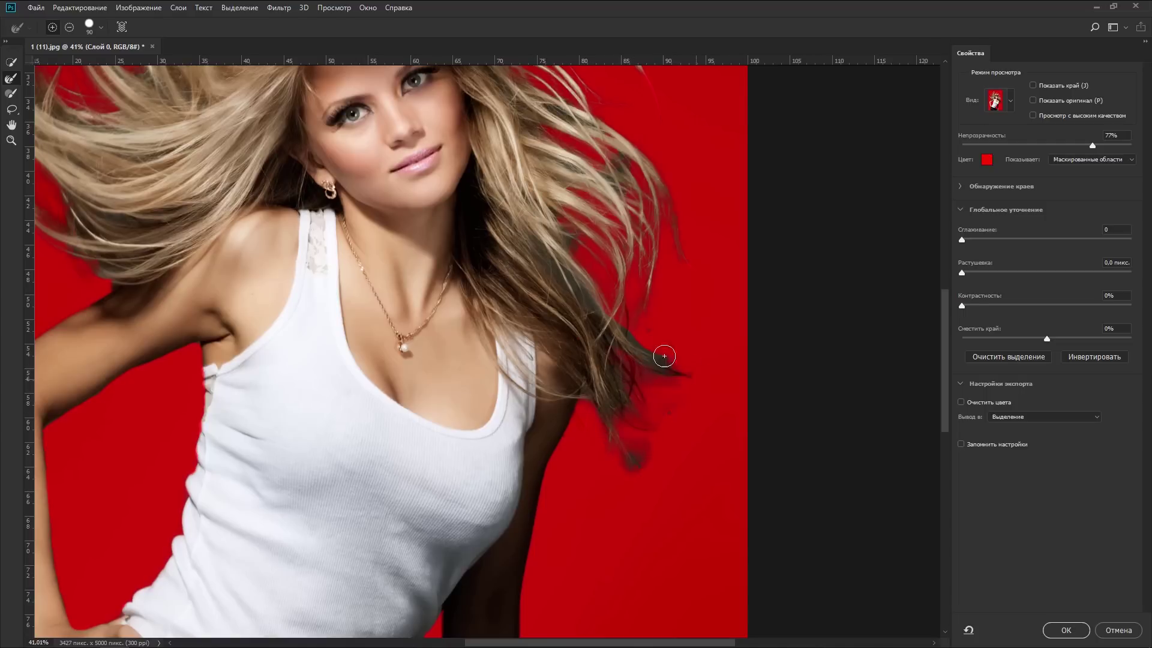
drag(682, 386, 682, 458)
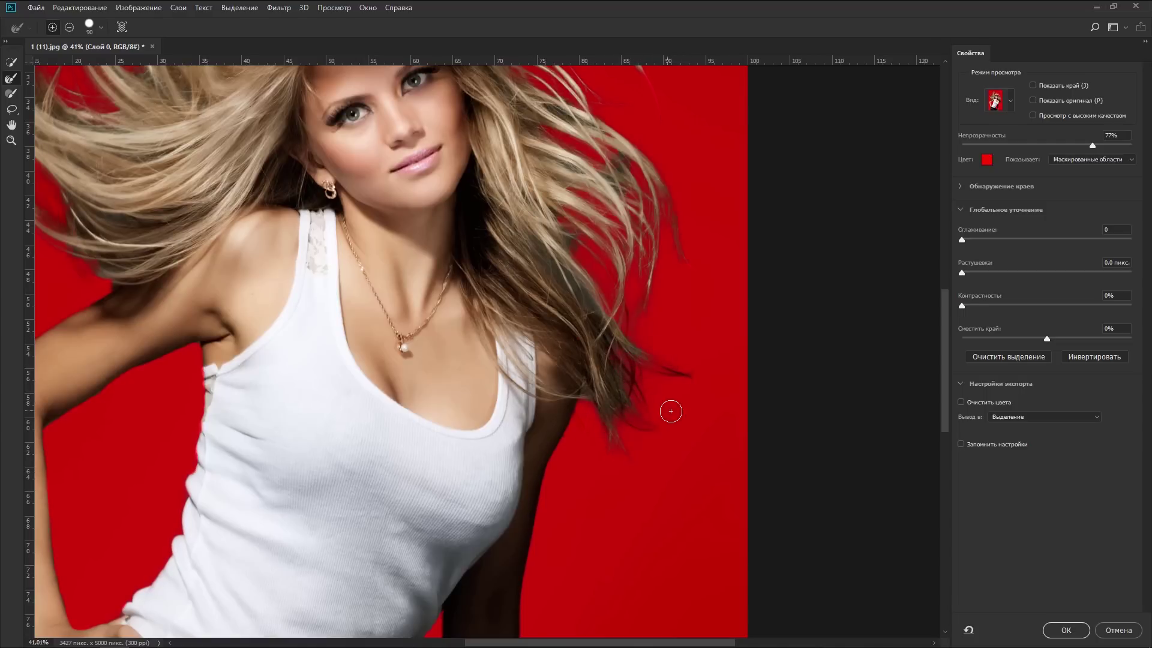
scroll(665, 408, down, 1)
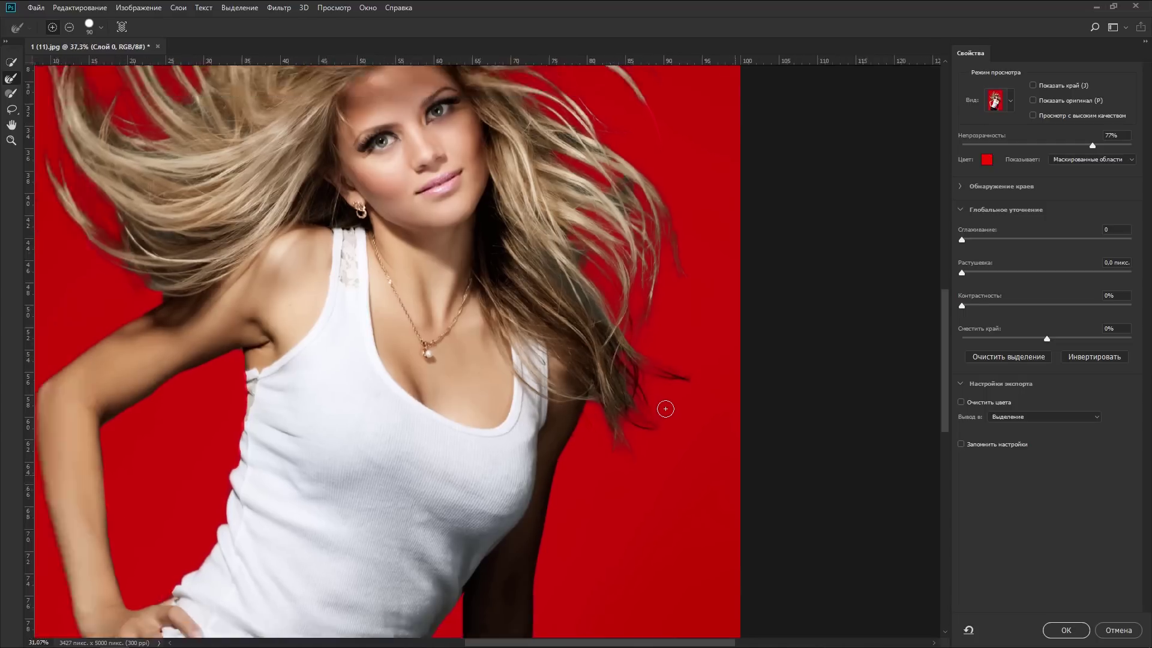
scroll(665, 408, down, 5)
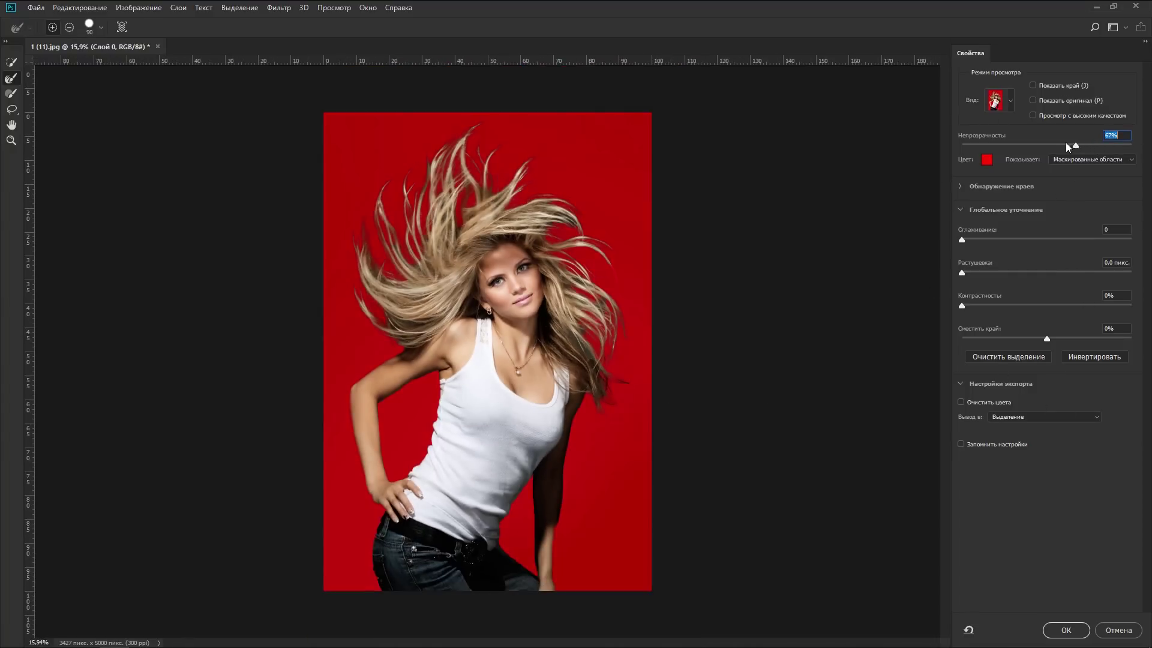
- Adjust the overlay opacity, keep the output as Selection (Выделение), and apply the refinement
mouse_move(1065, 142)
mouse_down()
mouse_move(1016, 142)
mouse_move(1112, 150)
mouse_up()
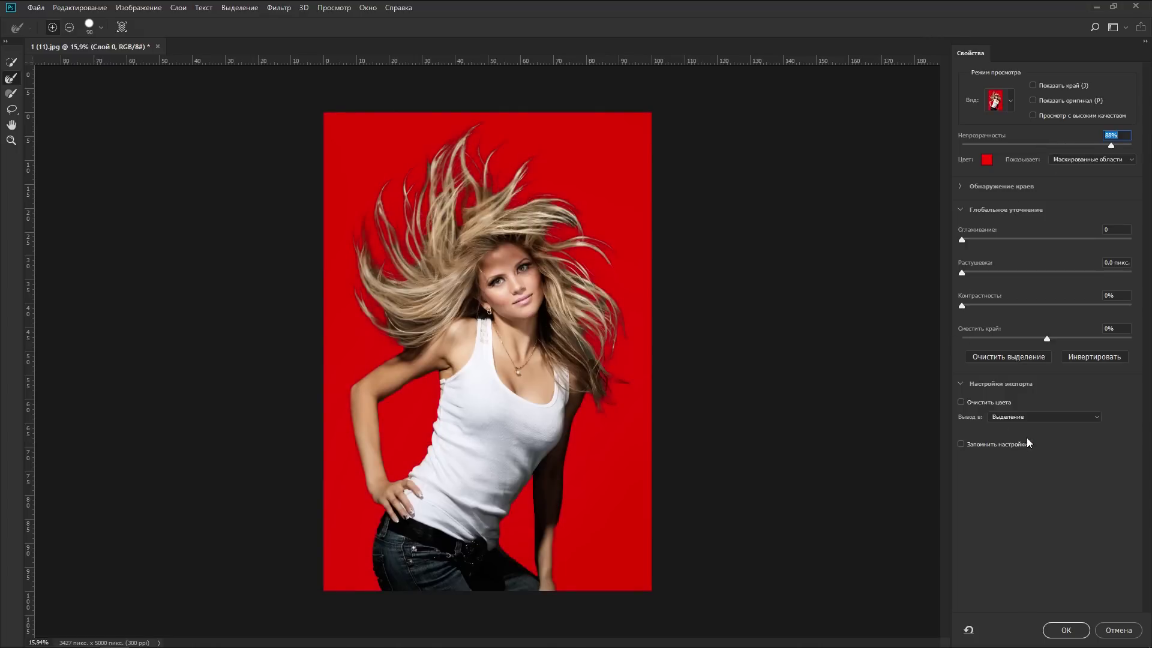
click(1031, 416)
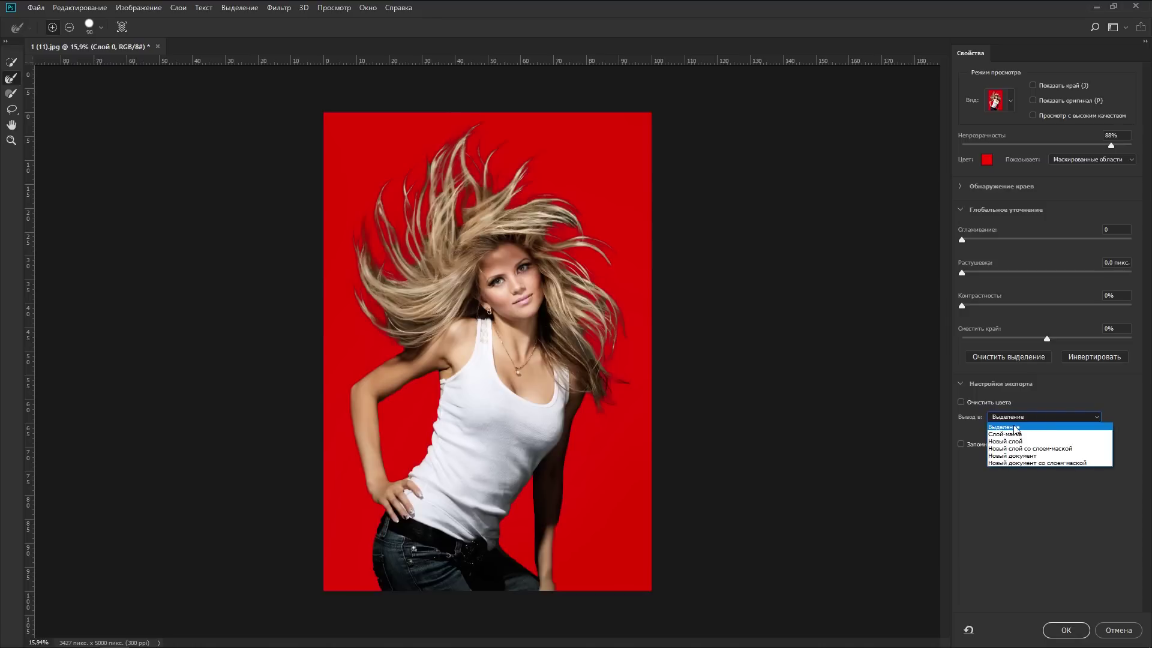
click(1013, 434)
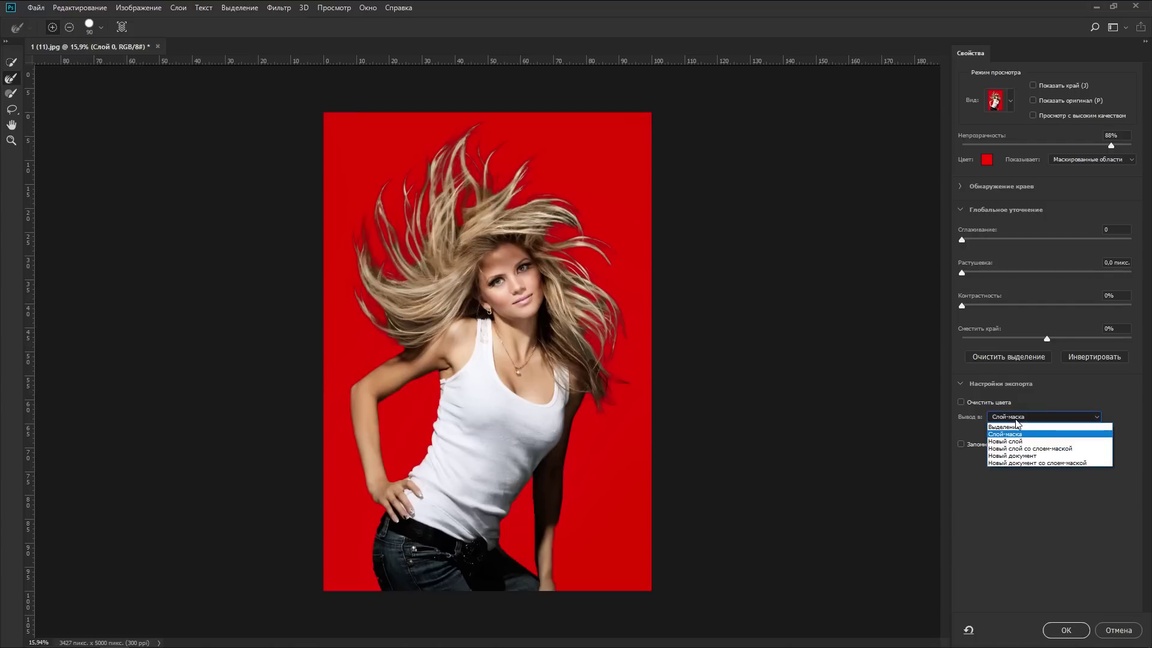
click(1015, 426)
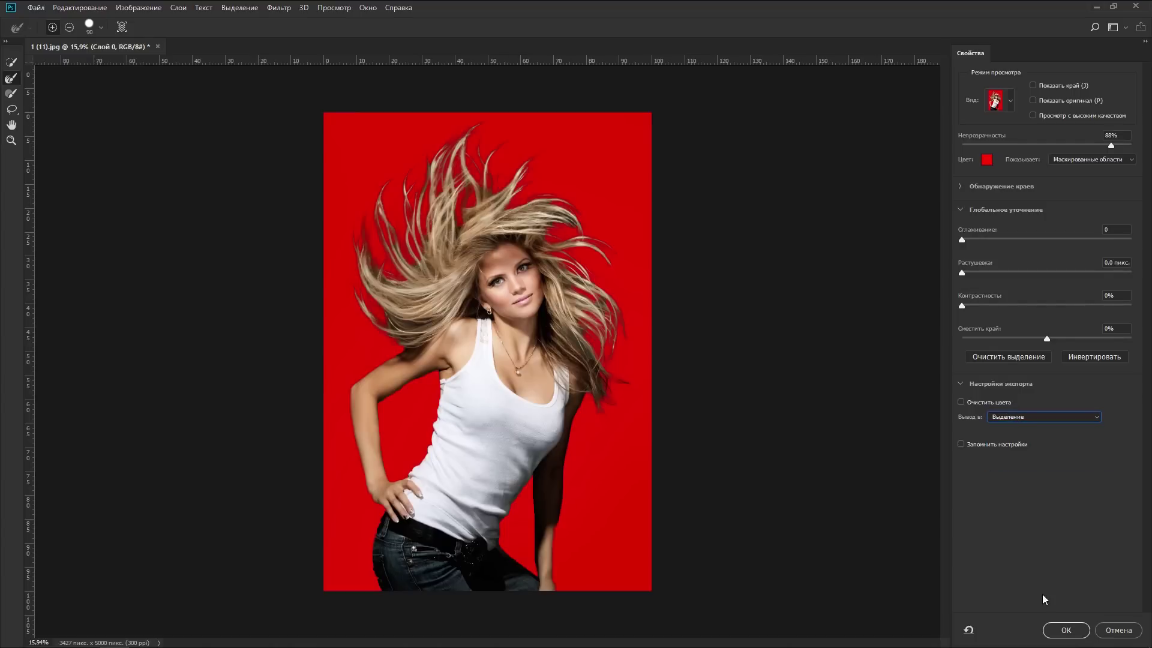
click(1066, 630)
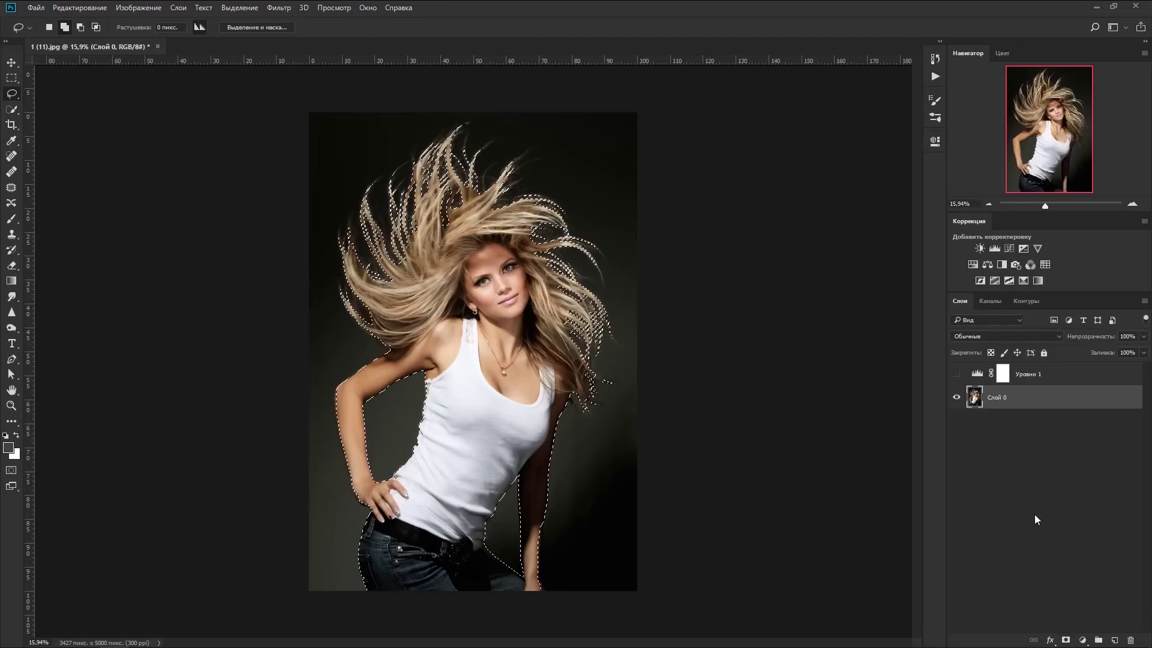
- Copy the selected woman and hair onto a new layer, Слой 1, with Ctrl+J
key(ctrl+j)
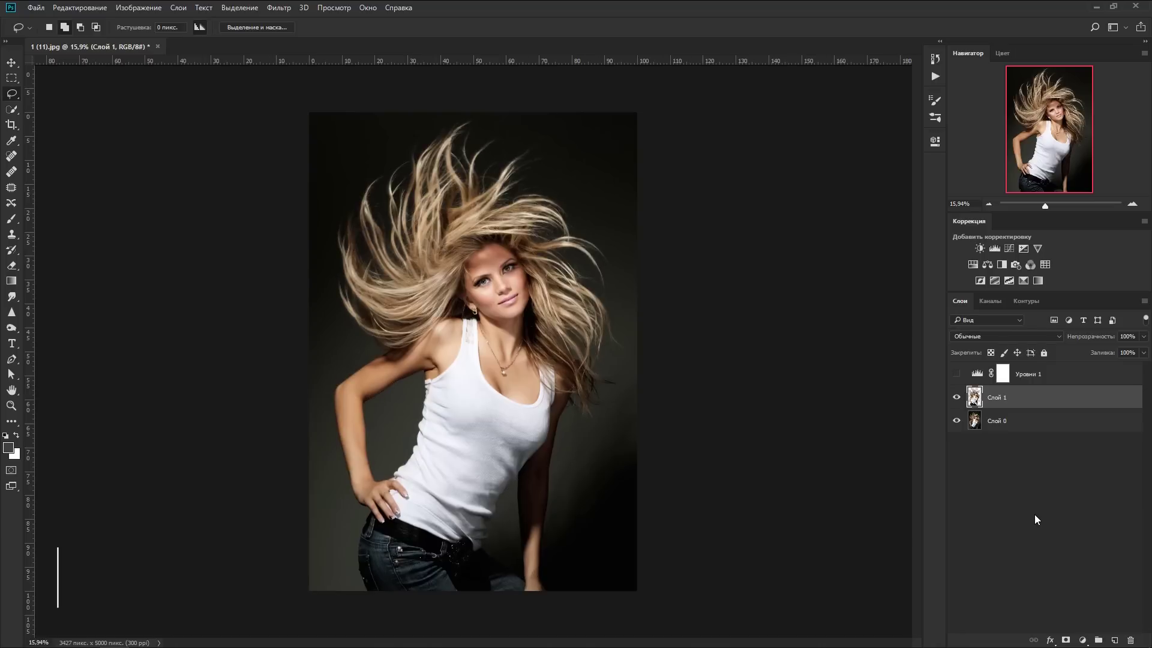